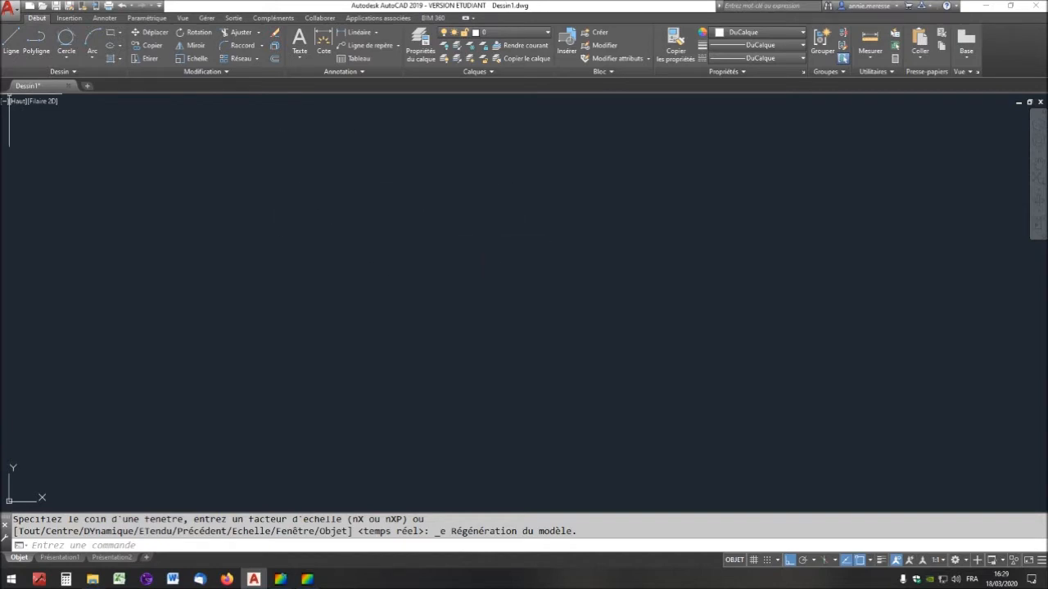
Draw a circle by centre and radius in the left half of the drawing area, with radius 20.
{"action": "left_click", "coordinate": [71, 63]}
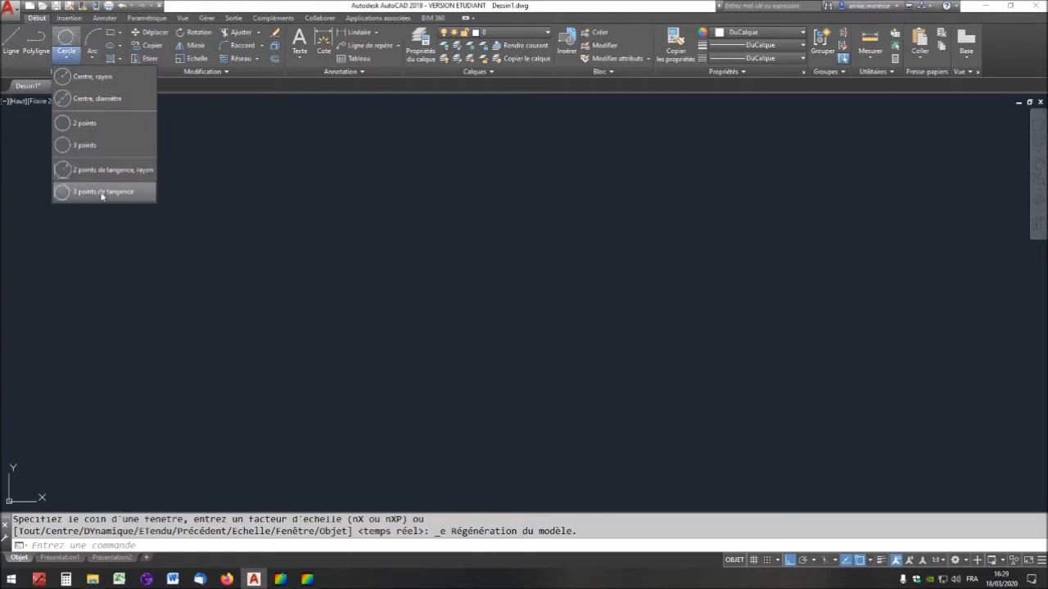
{"action": "left_click", "coordinate": [93, 77]}
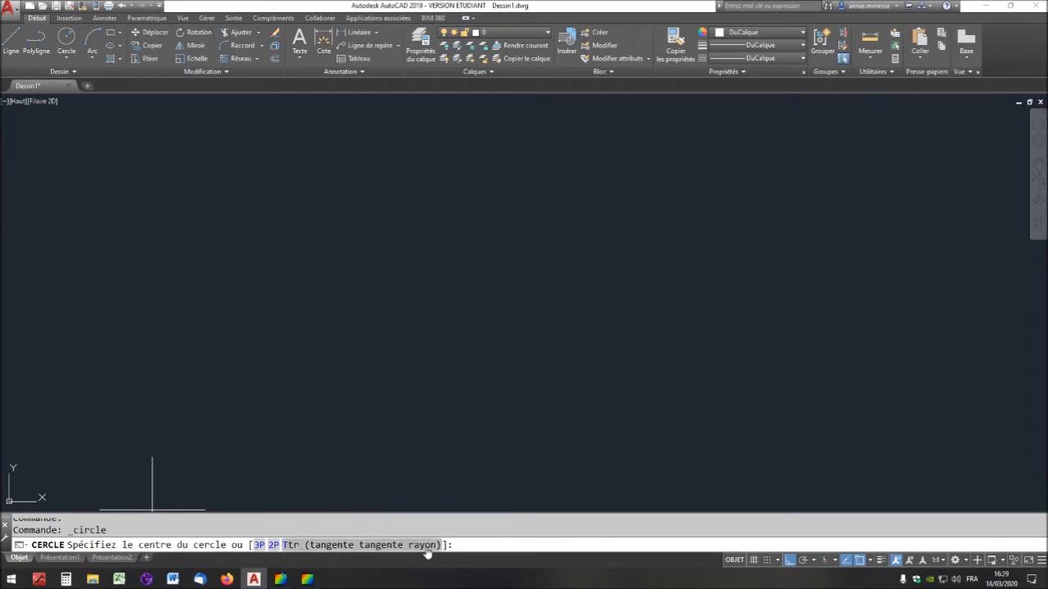
{"action": "left_click", "coordinate": [247, 305]}
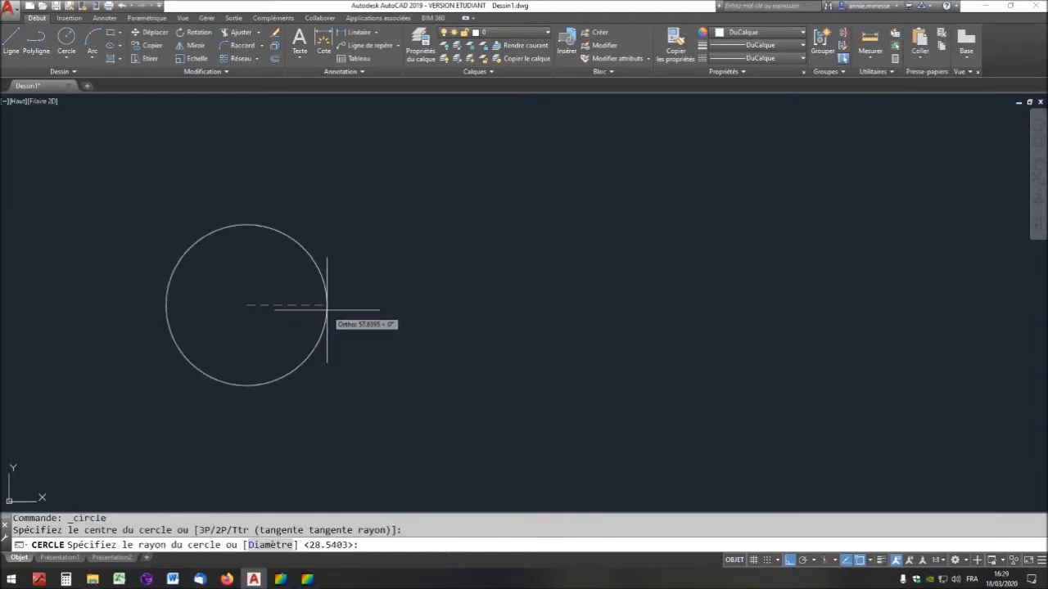
{"action": "key", "text": "Return"}
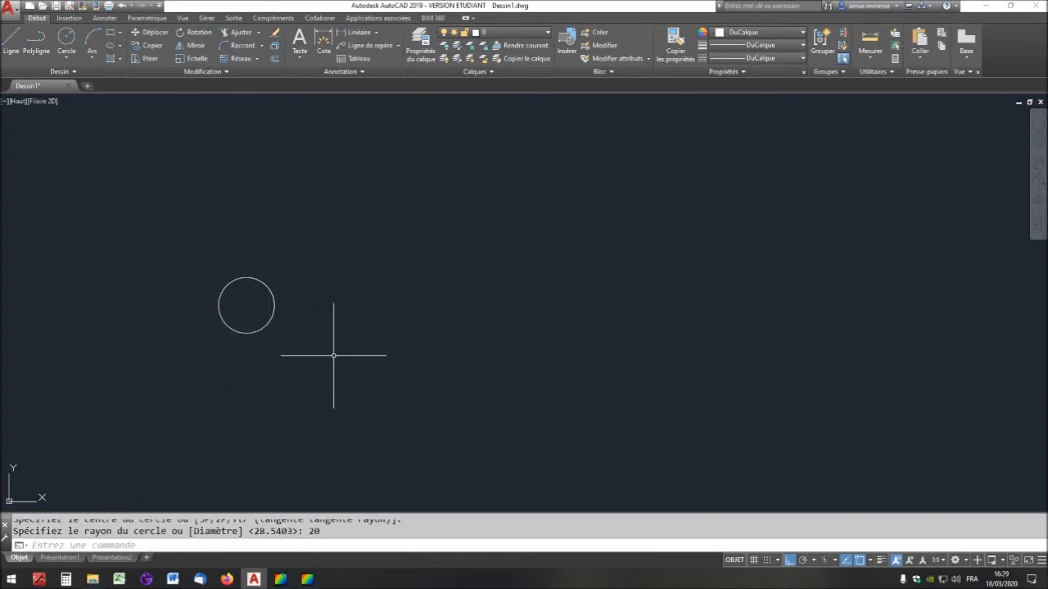
Draw a circle by centre and diameter to the upper right of the first circle, with diameter 100.
{"action": "left_click", "coordinate": [67, 59]}
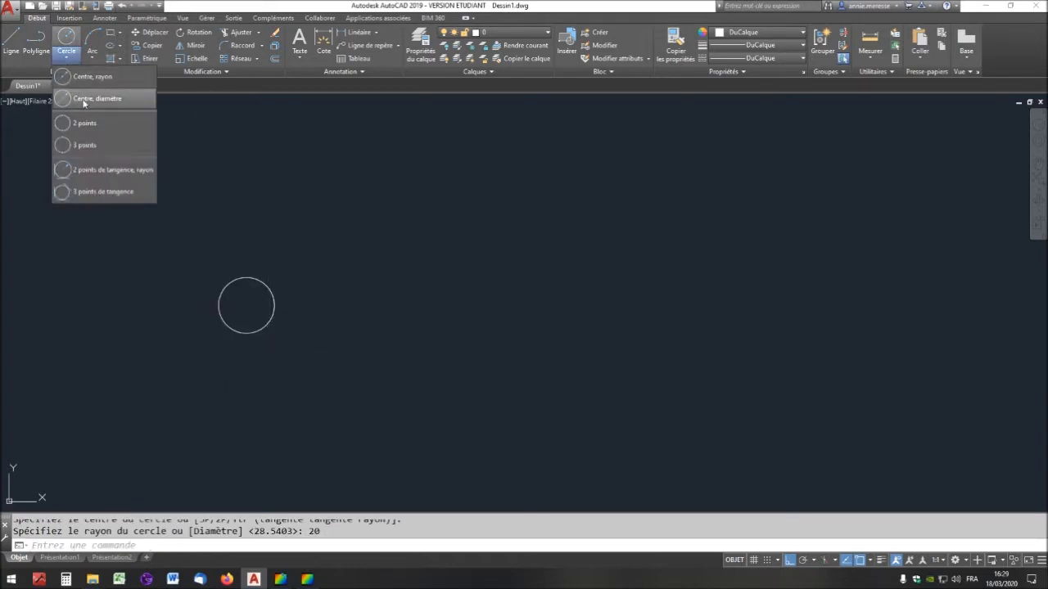
{"action": "left_click", "coordinate": [111, 99]}
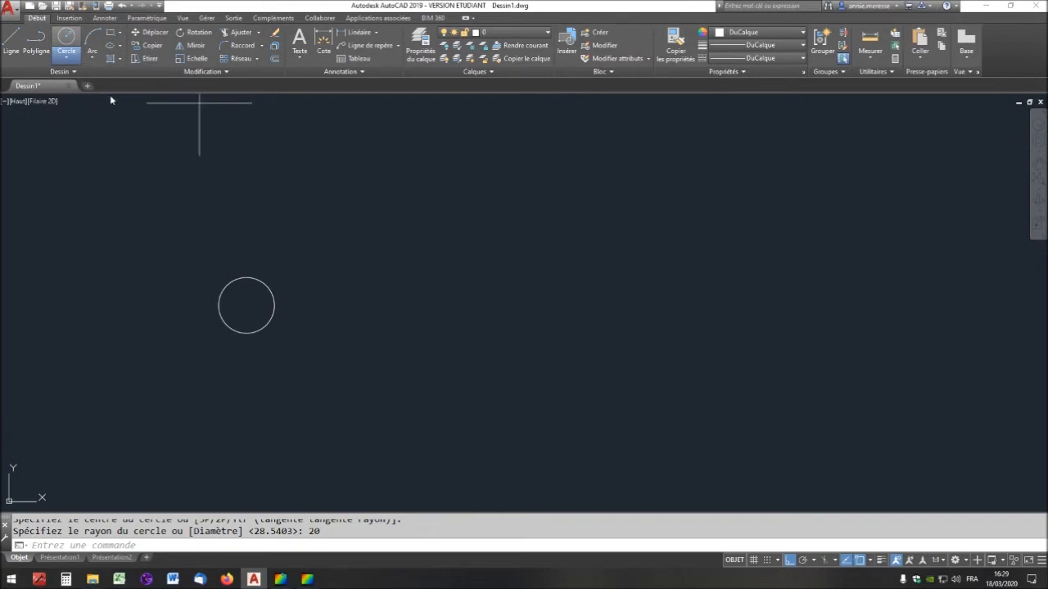
{"action": "left_click", "coordinate": [424, 269]}
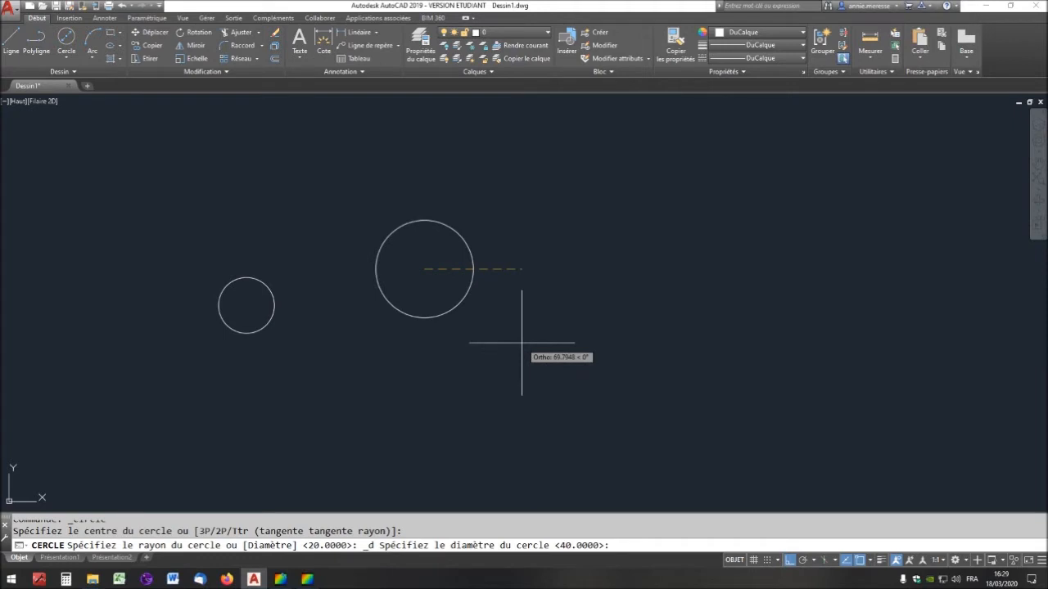
{"action": "key", "text": "Return"}
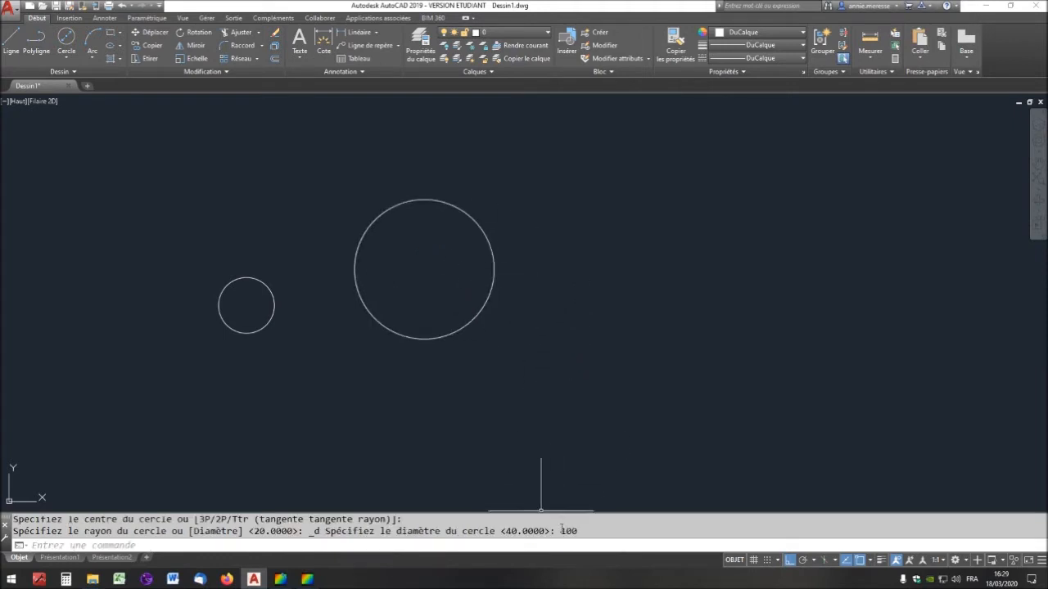
Draw a two-point circle whose diameter runs from the small circle's centre to the 100-diameter circle's centre.
{"action": "left_click", "coordinate": [66, 59]}
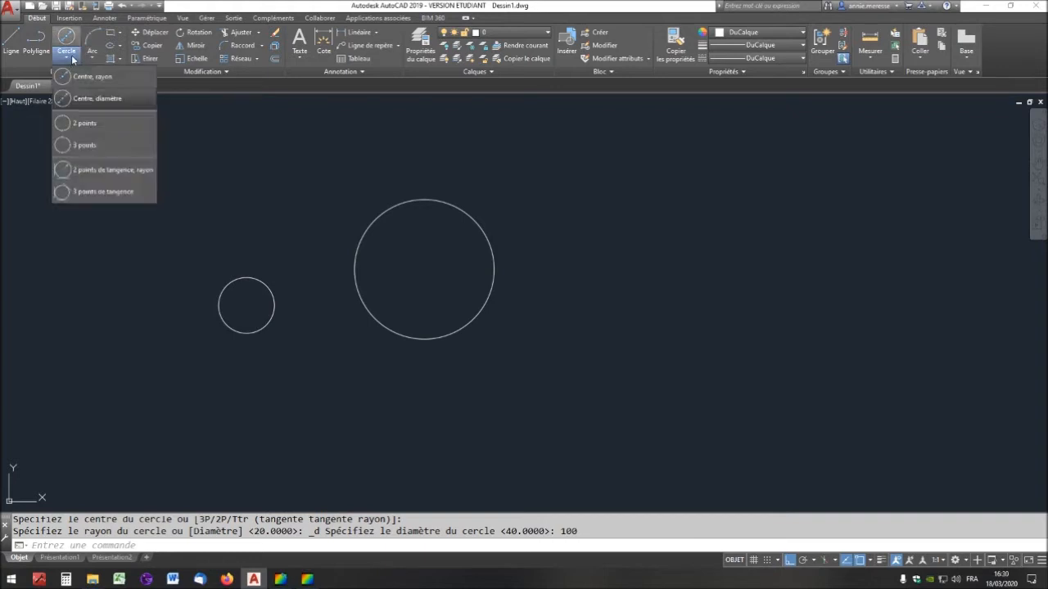
{"action": "left_click", "coordinate": [85, 123]}
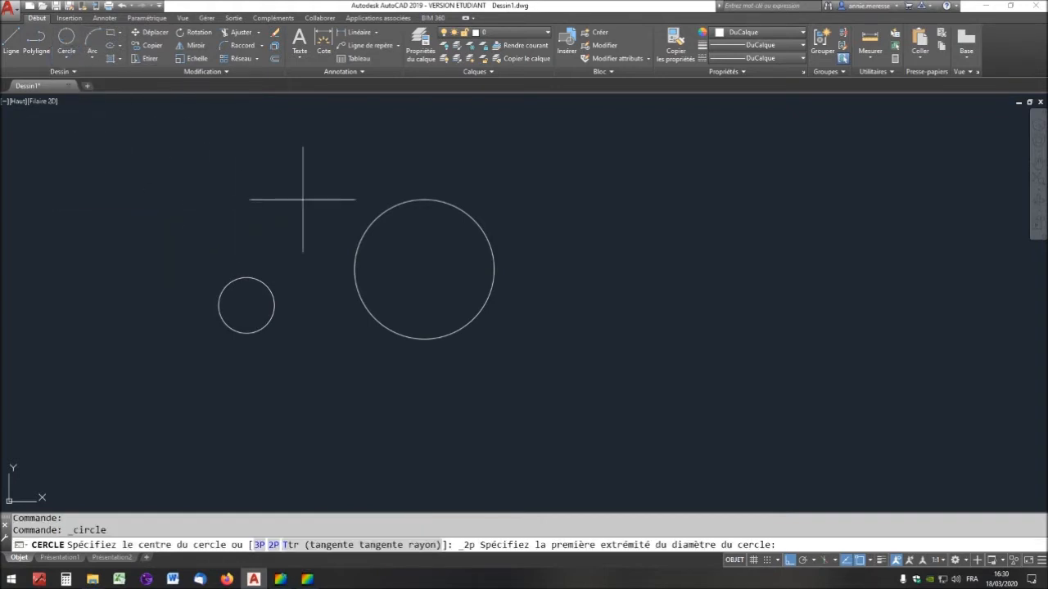
{"action": "left_click", "coordinate": [247, 305]}
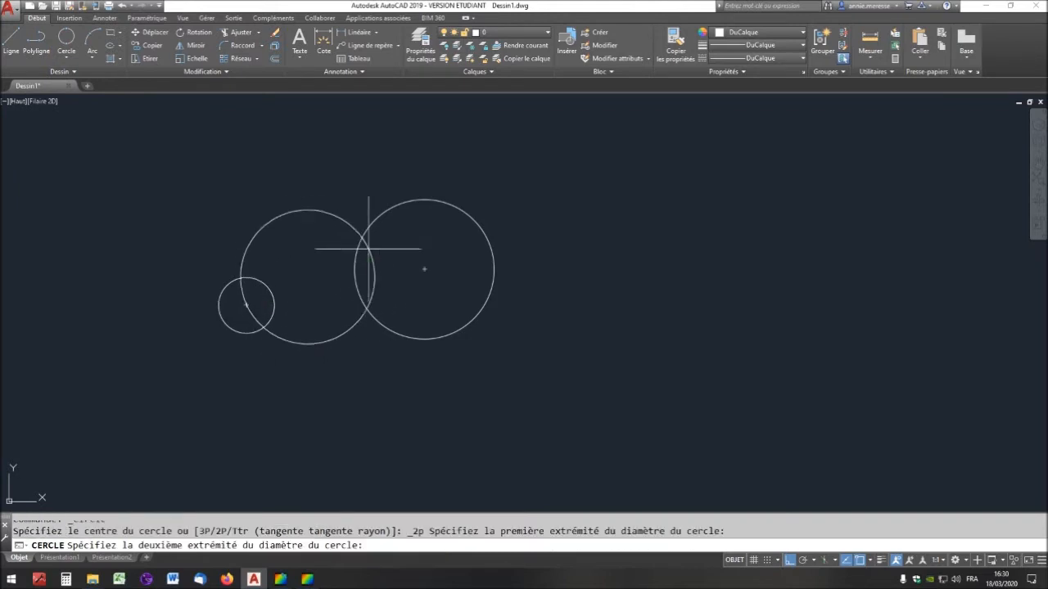
{"action": "left_click", "coordinate": [424, 270]}
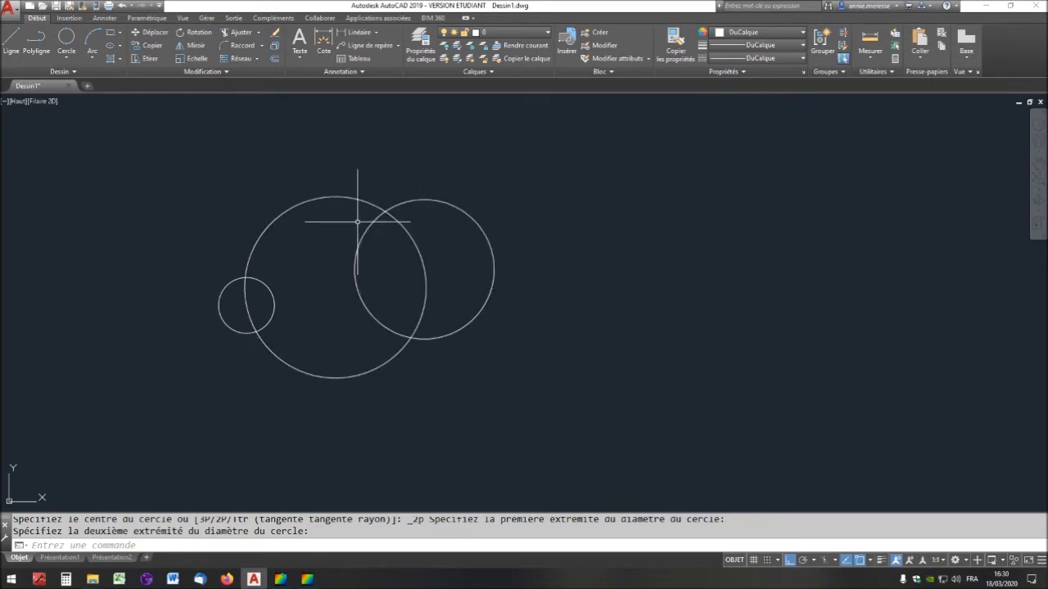
{"action": "key", "text": "Escape"}
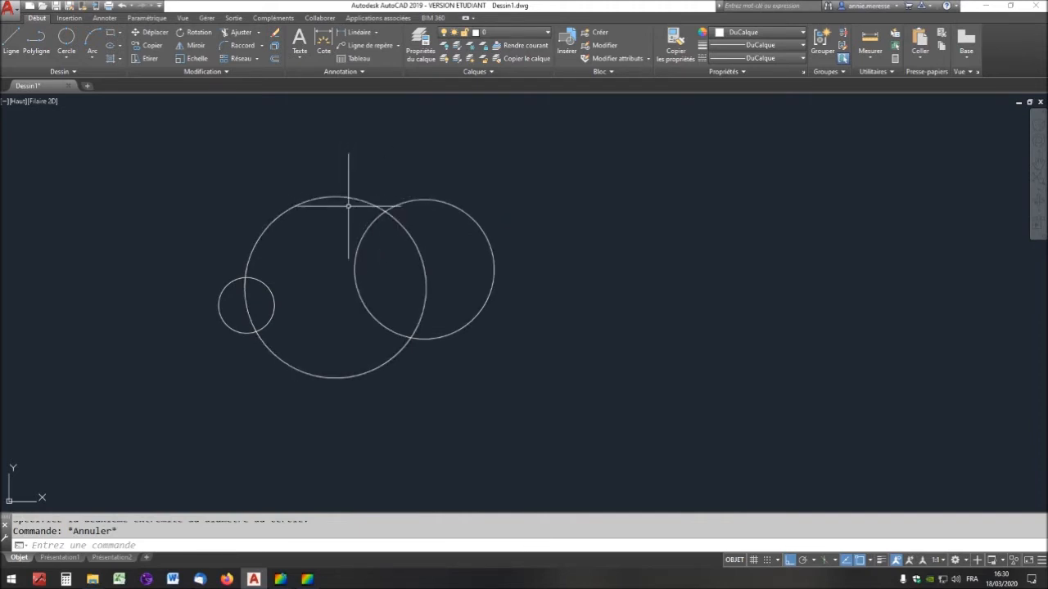
Examine the geometry properties of the two-point circle, including its radius and diameter, then close them and deselect the circle.
{"action": "left_click", "coordinate": [344, 197]}
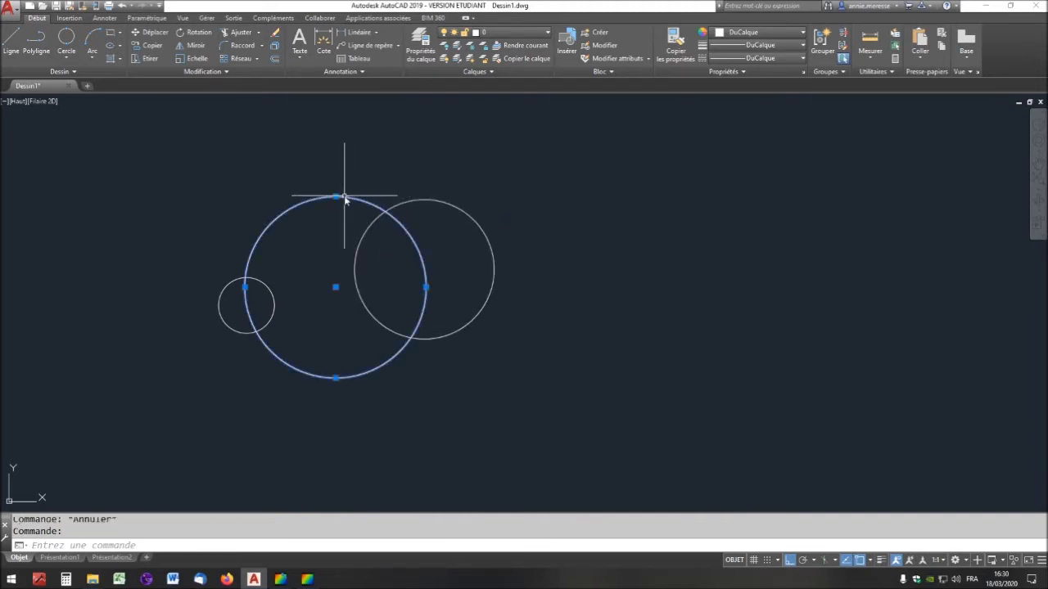
{"action": "right_click", "coordinate": [345, 198]}
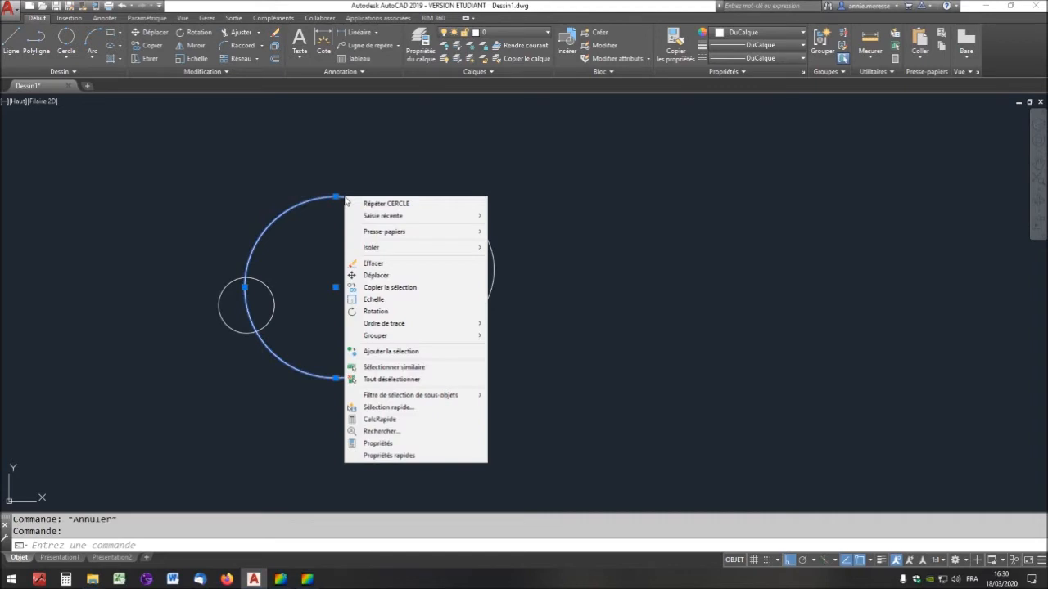
{"action": "left_click", "coordinate": [398, 443]}
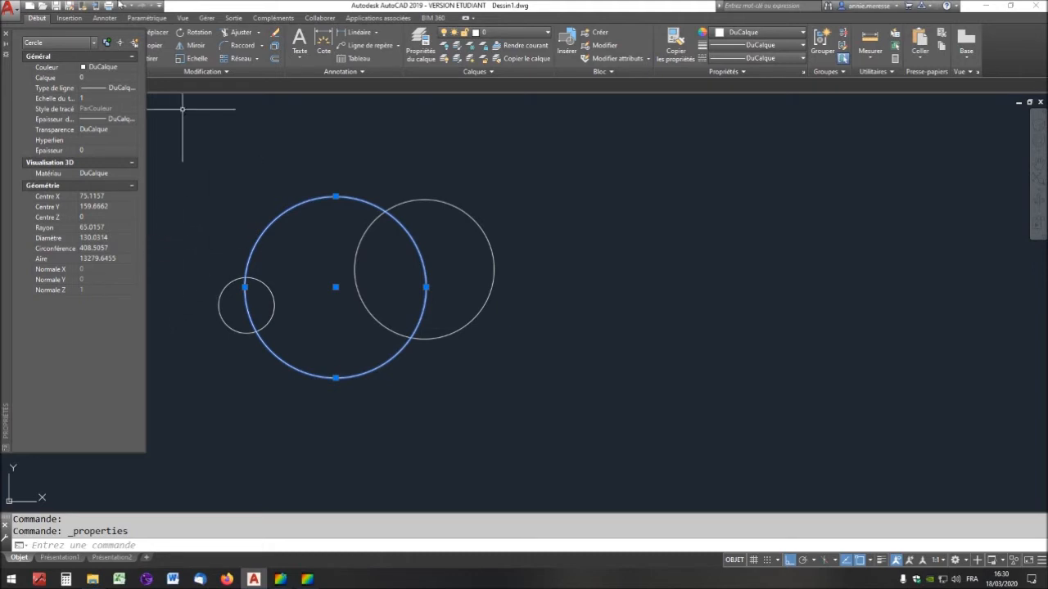
{"action": "key", "text": "Escape"}
{"action": "key", "text": "Escape"}
{"action": "left_click", "coordinate": [6, 34]}
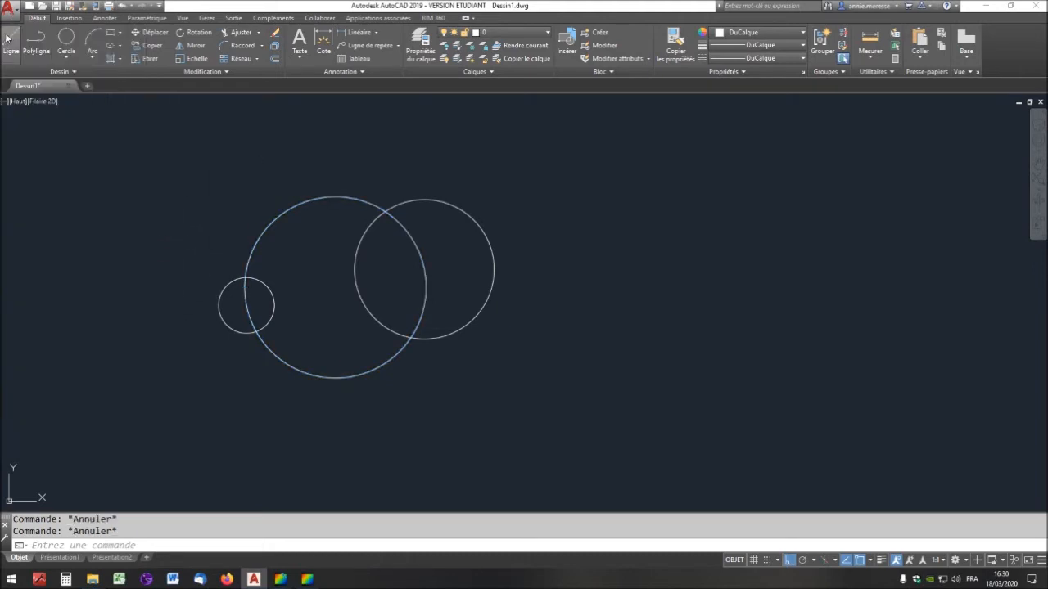
Draw a closed scalene triangle from three lines to the right of the circles, with ortho mode turned off.
{"action": "left_click", "coordinate": [68, 60]}
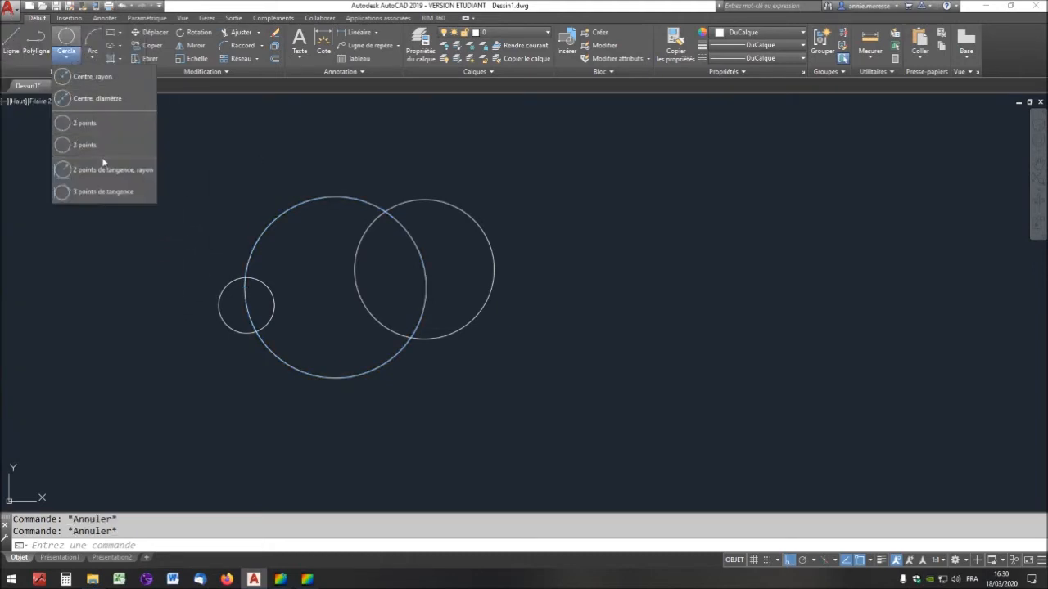
{"action": "left_click", "coordinate": [14, 41]}
{"action": "left_click", "coordinate": [653, 172]}
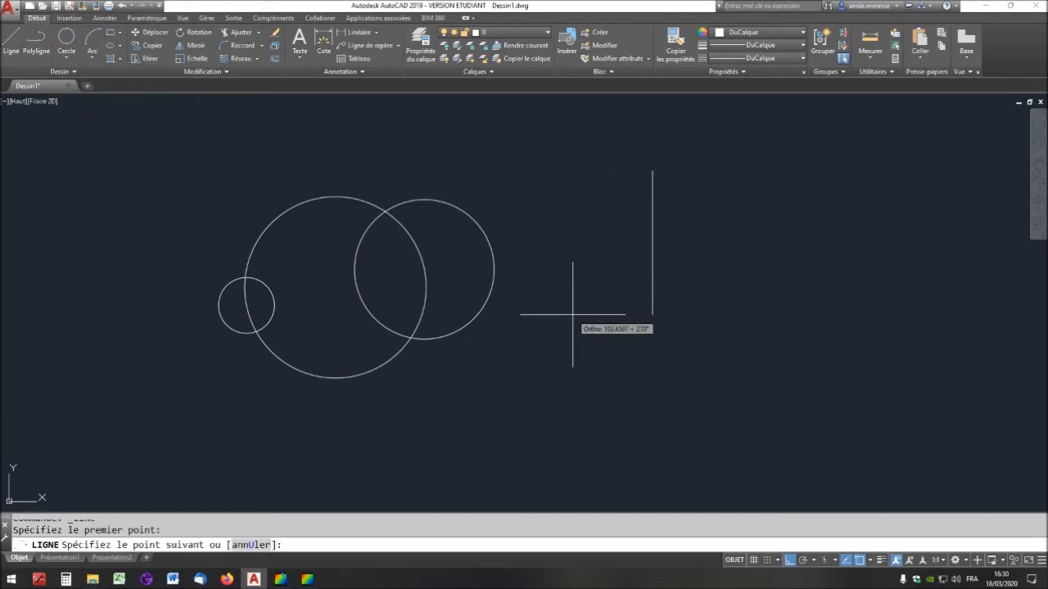
{"action": "key", "text": "F8"}
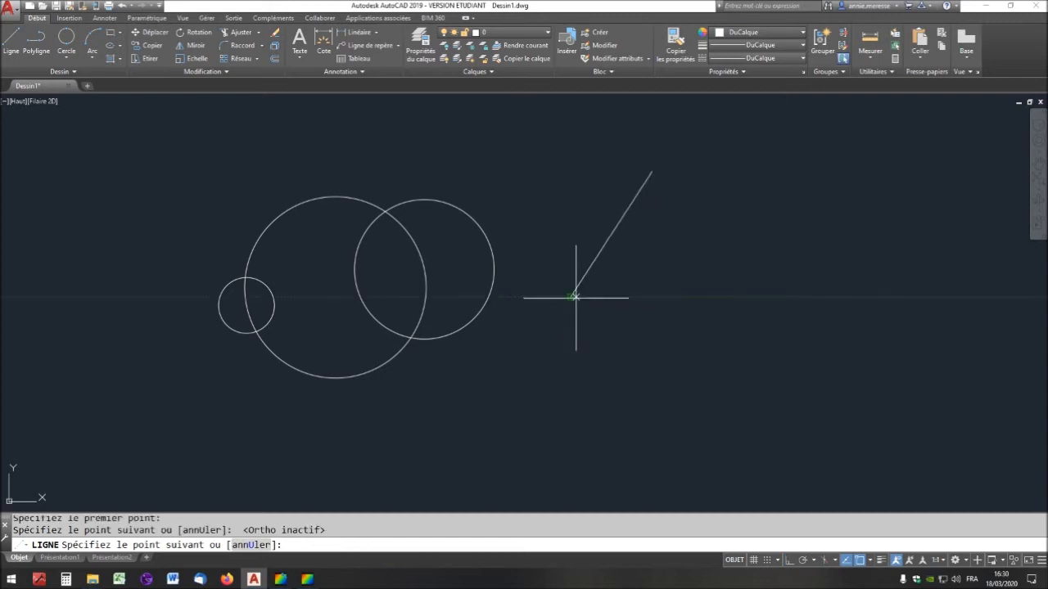
{"action": "left_click", "coordinate": [570, 296]}
{"action": "left_click", "coordinate": [762, 370]}
{"action": "left_click", "coordinate": [652, 173]}
{"action": "key", "text": "Escape"}
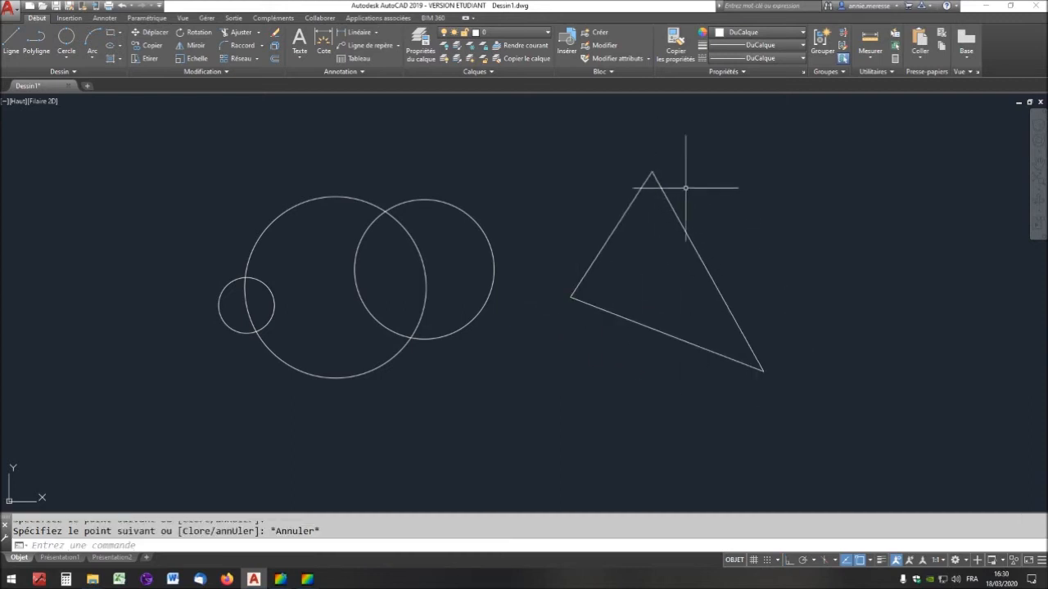
Draw a three-point circle through the three vertices of the triangle.
{"action": "left_click", "coordinate": [67, 58]}
{"action": "left_click", "coordinate": [85, 145]}
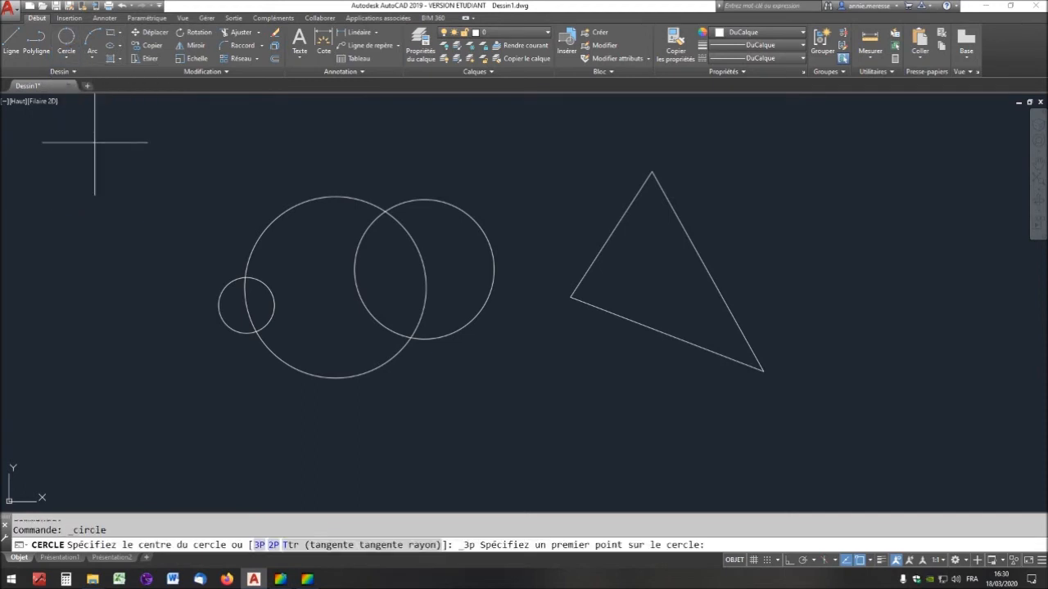
{"action": "left_click", "coordinate": [652, 174]}
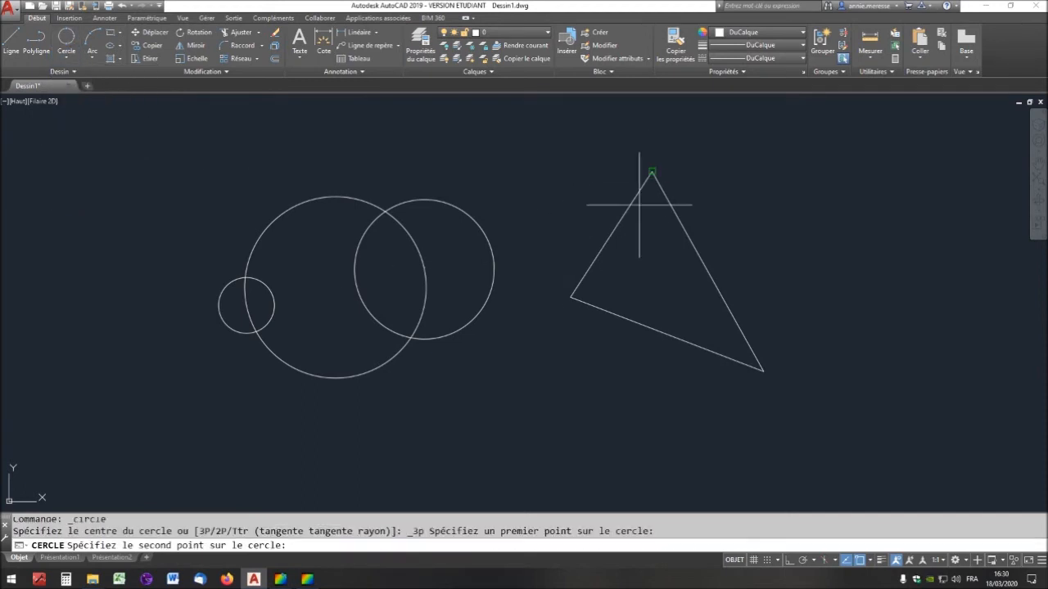
{"action": "left_click", "coordinate": [571, 296]}
{"action": "left_click", "coordinate": [763, 371]}
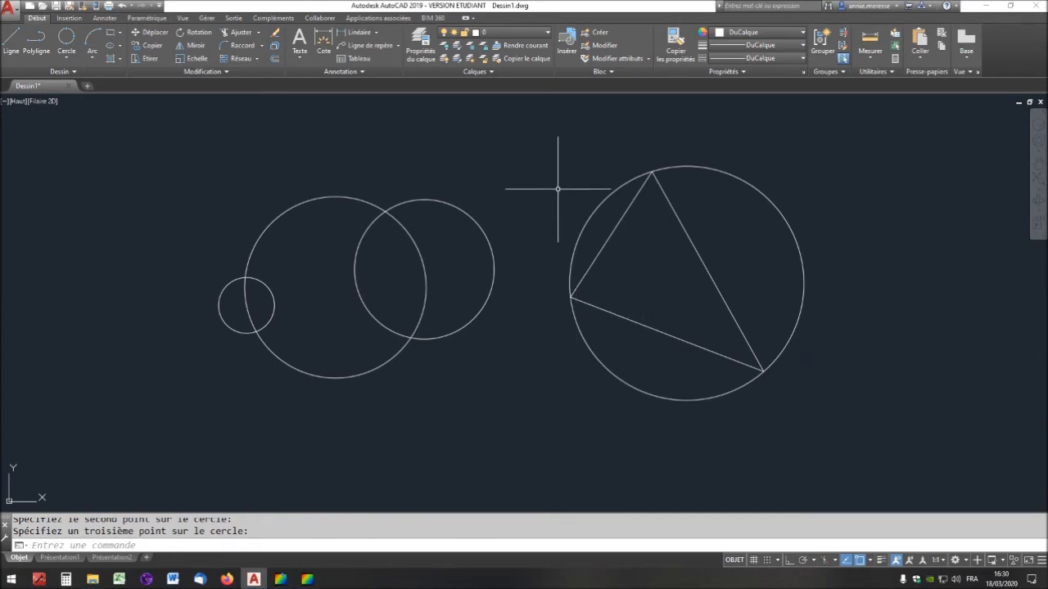
Draw a circle inside the triangle tangent to all three of its sides.
{"action": "left_click", "coordinate": [66, 56]}
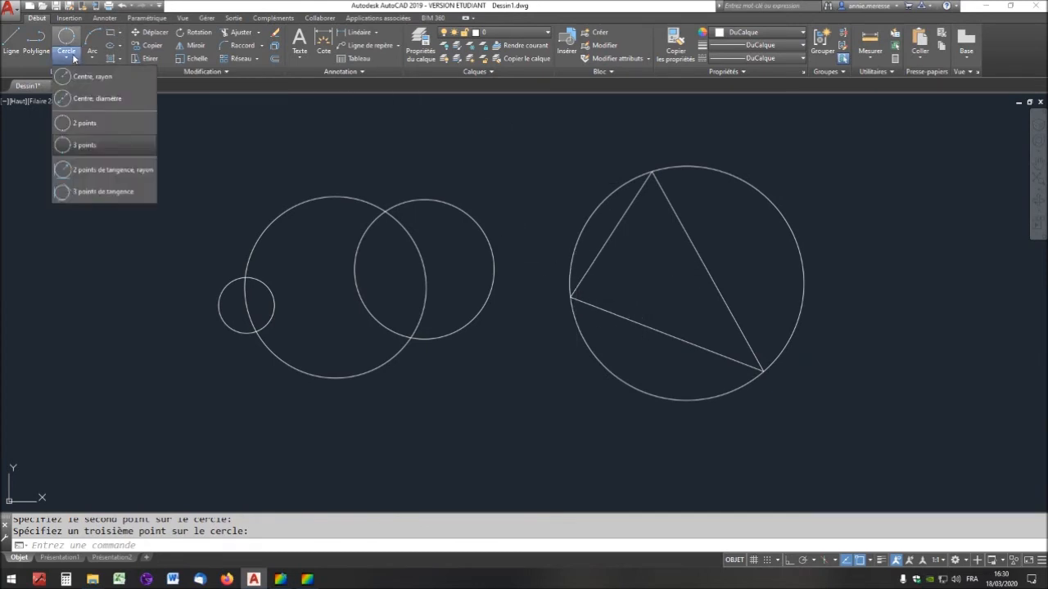
{"action": "left_click", "coordinate": [108, 194]}
{"action": "left_click", "coordinate": [610, 235]}
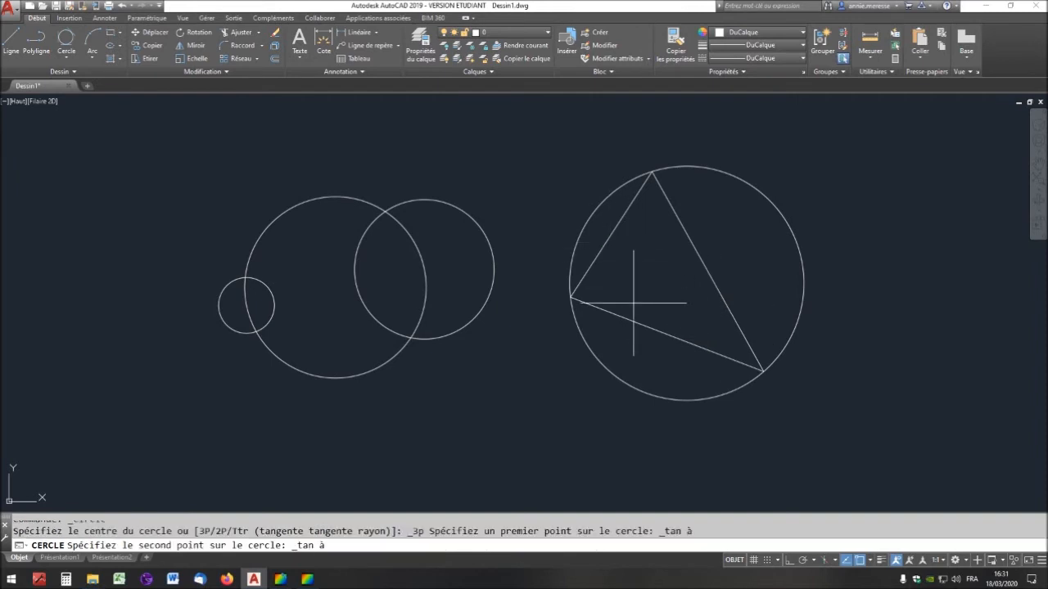
{"action": "left_click", "coordinate": [632, 311]}
{"action": "left_click", "coordinate": [699, 262]}
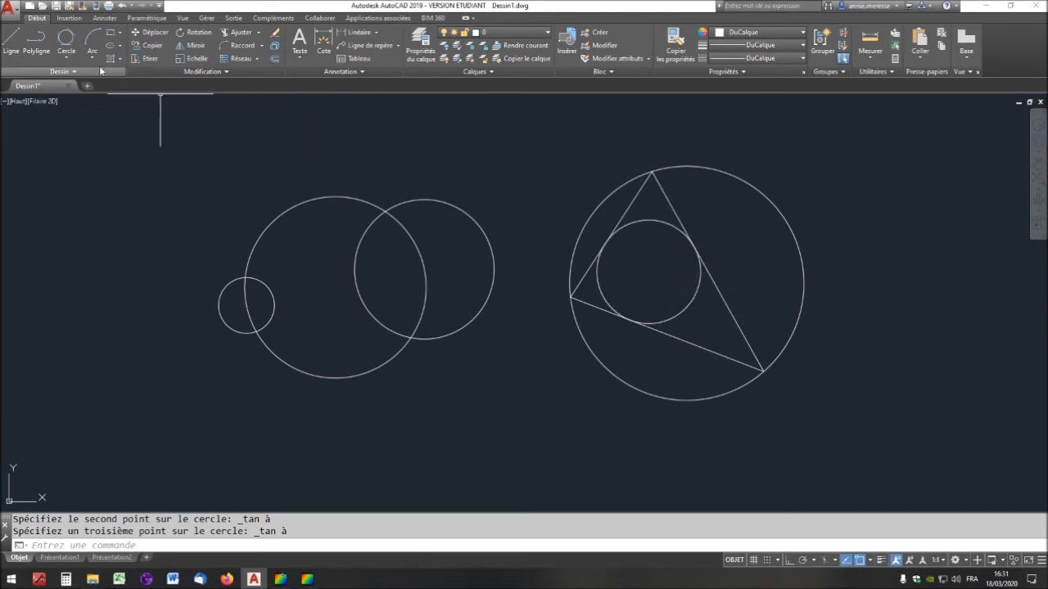
Draw a circle of radius 15 tangent to the triangle's long right side and the circumscribed circle.
{"action": "left_click", "coordinate": [67, 58]}
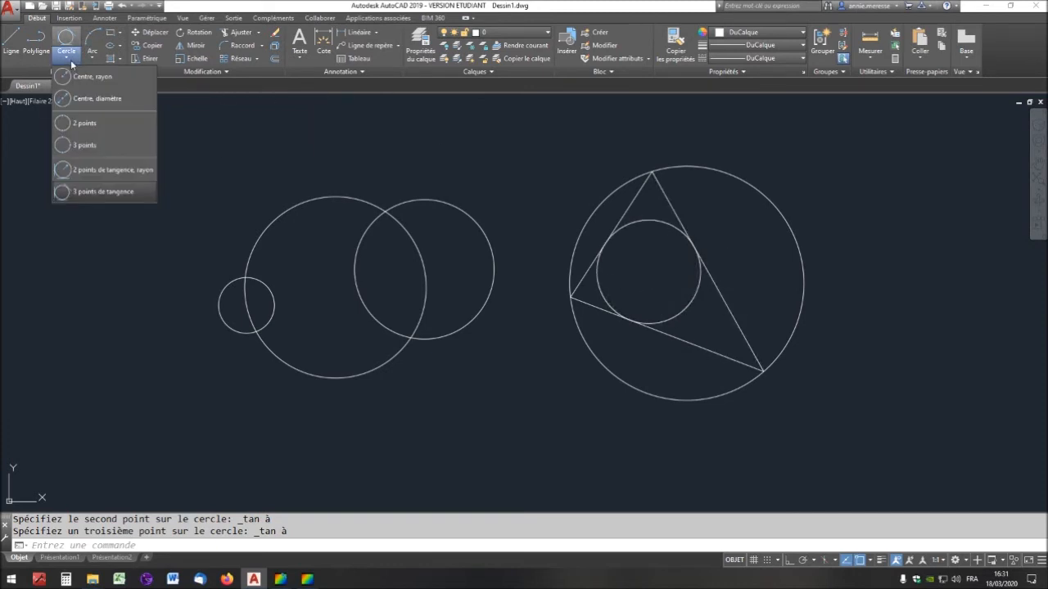
{"action": "left_click", "coordinate": [99, 171]}
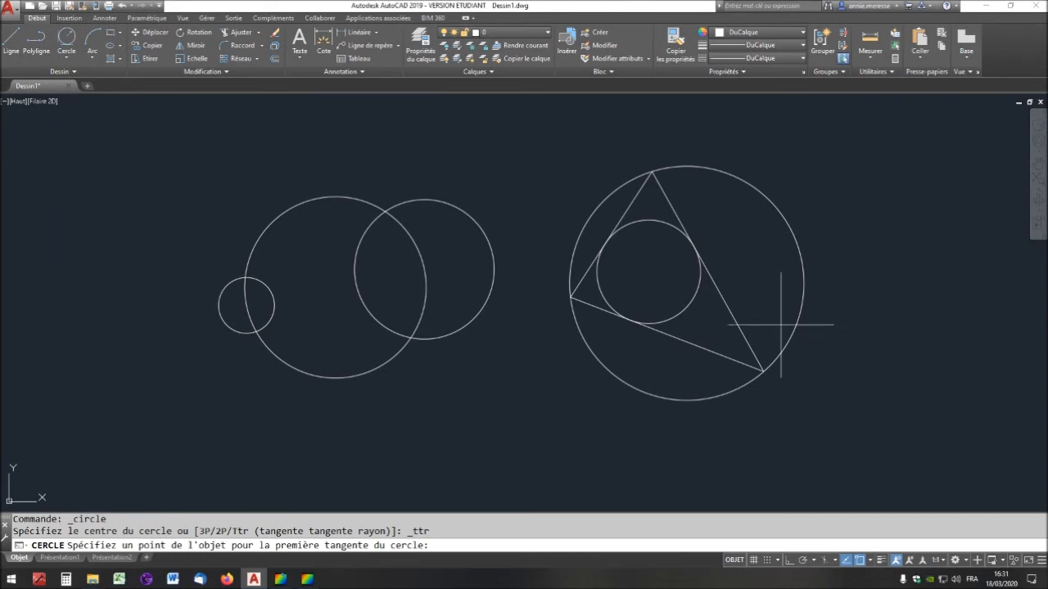
{"action": "left_click", "coordinate": [734, 323]}
{"action": "left_click", "coordinate": [796, 305]}
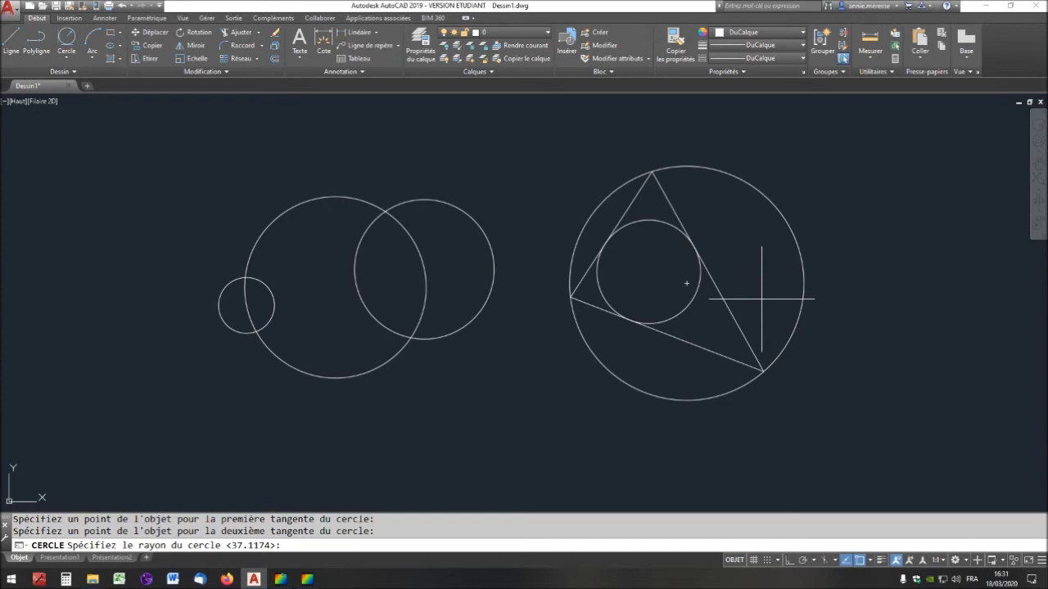
{"action": "type", "text": "15"}
{"action": "key", "text": "Return"}
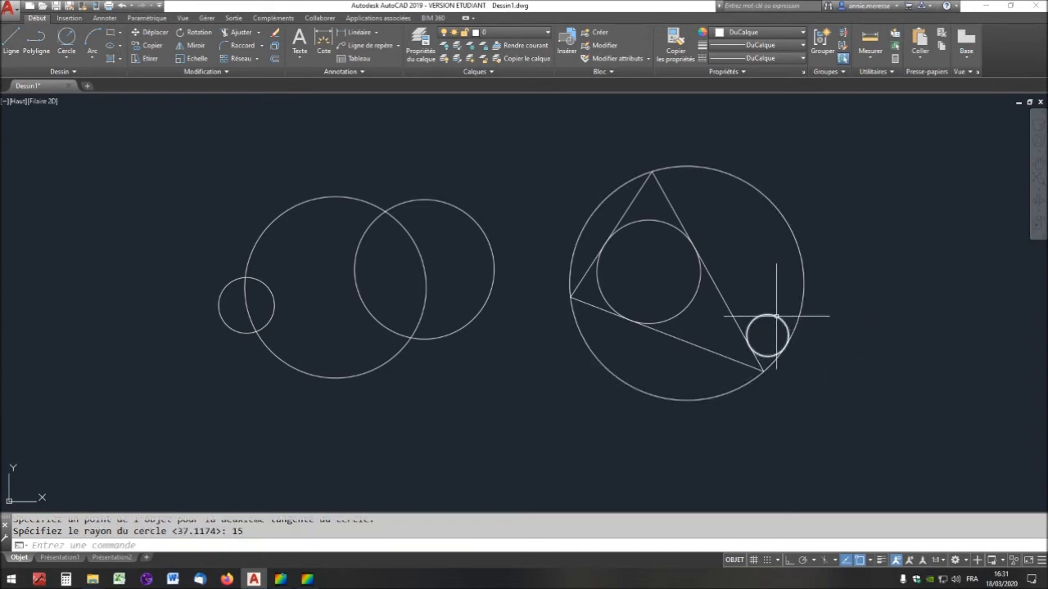
Draw another tangent-tangent-radius circle between the triangle's long right side and the circumscribed circle, with radius 25.
{"action": "left_click", "coordinate": [67, 39]}
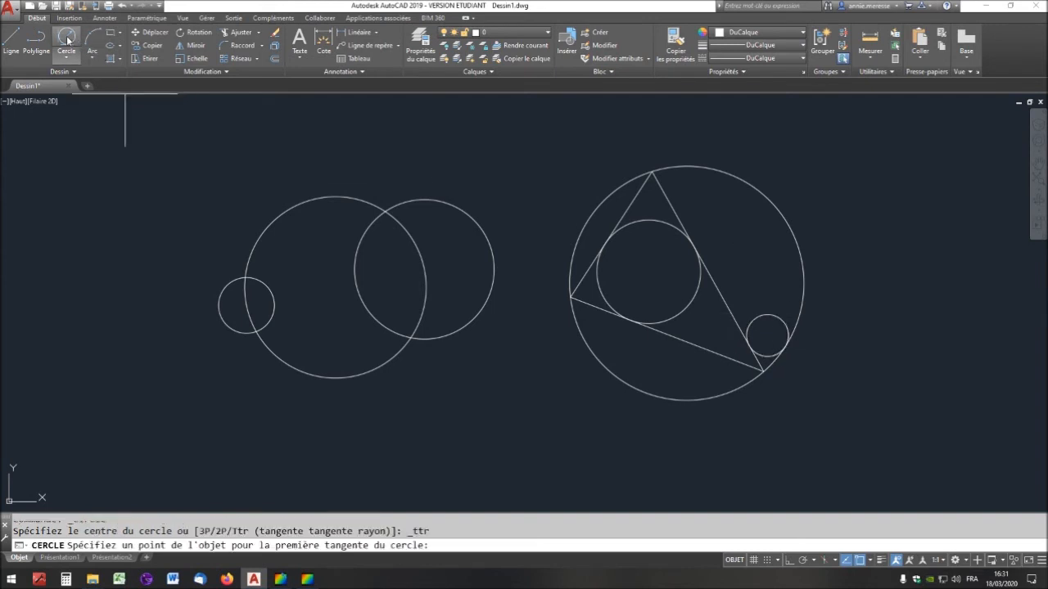
{"action": "left_click", "coordinate": [720, 293]}
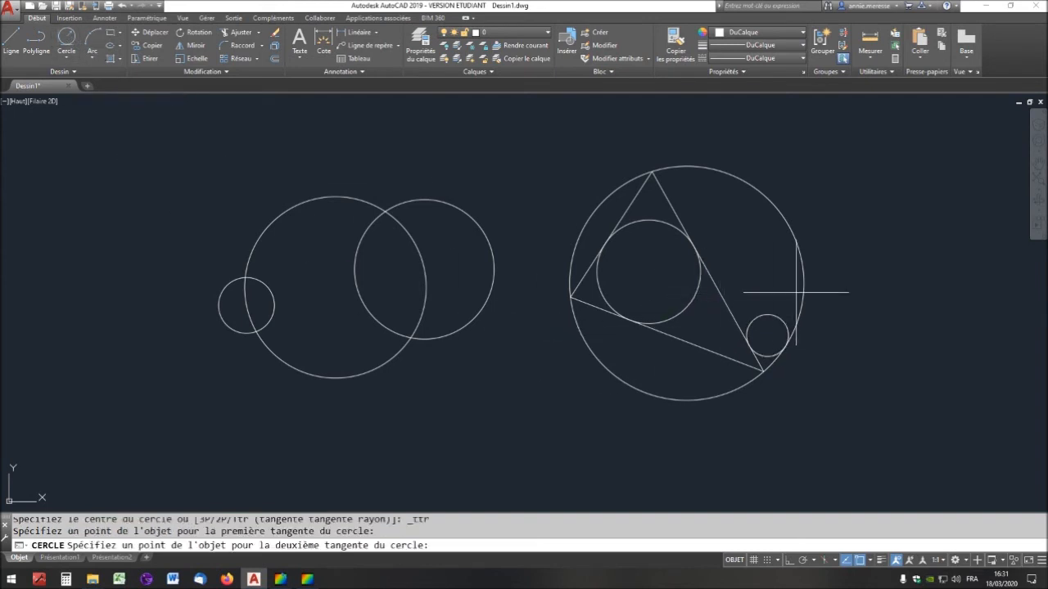
{"action": "left_click", "coordinate": [802, 292]}
{"action": "type", "text": "2"}
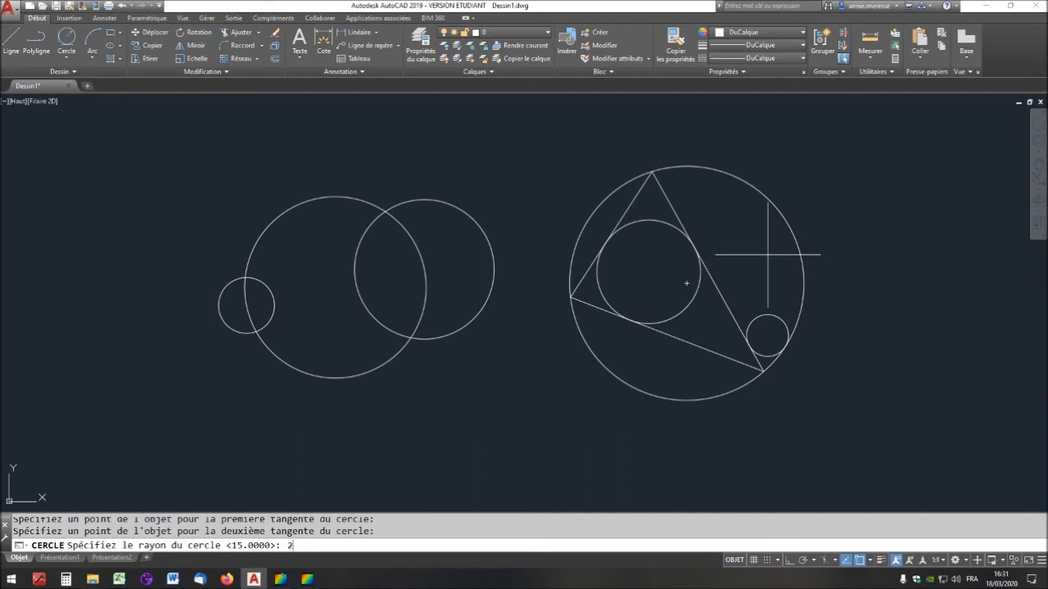
{"action": "type", "text": "5"}
{"action": "key", "text": "Return"}
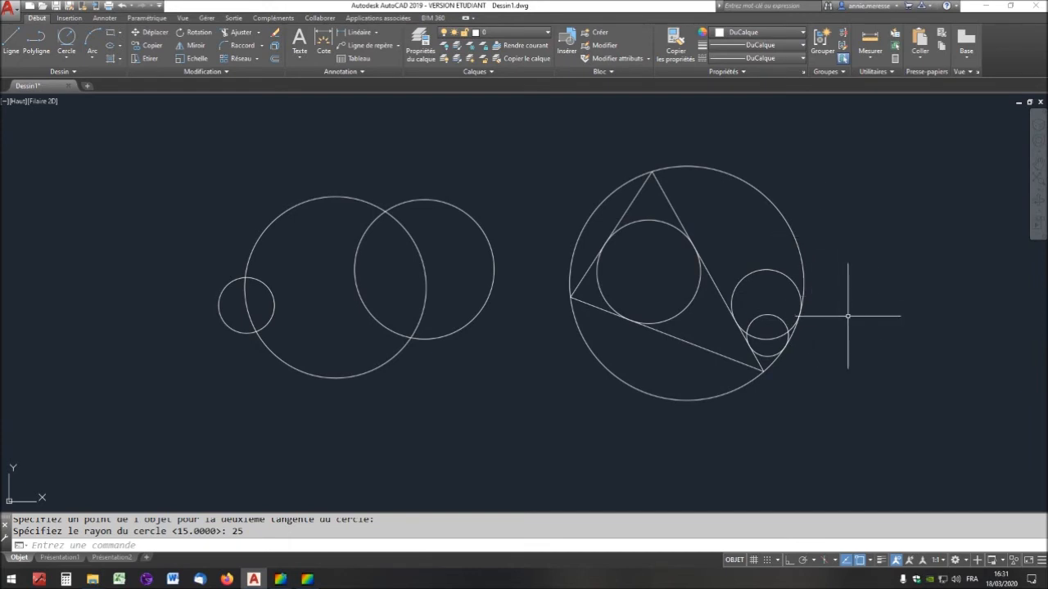
{"action": "mouse_move", "coordinate": [748, 298]}
{"action": "middle_mouse_down"}
{"action": "mouse_move", "coordinate": [666, 297]}
{"action": "mouse_move", "coordinate": [585, 268]}
{"action": "middle_mouse_up"}
{"action": "scroll", "coordinate": [585, 267], "scroll_direction": "down", "scroll_amount": 2}
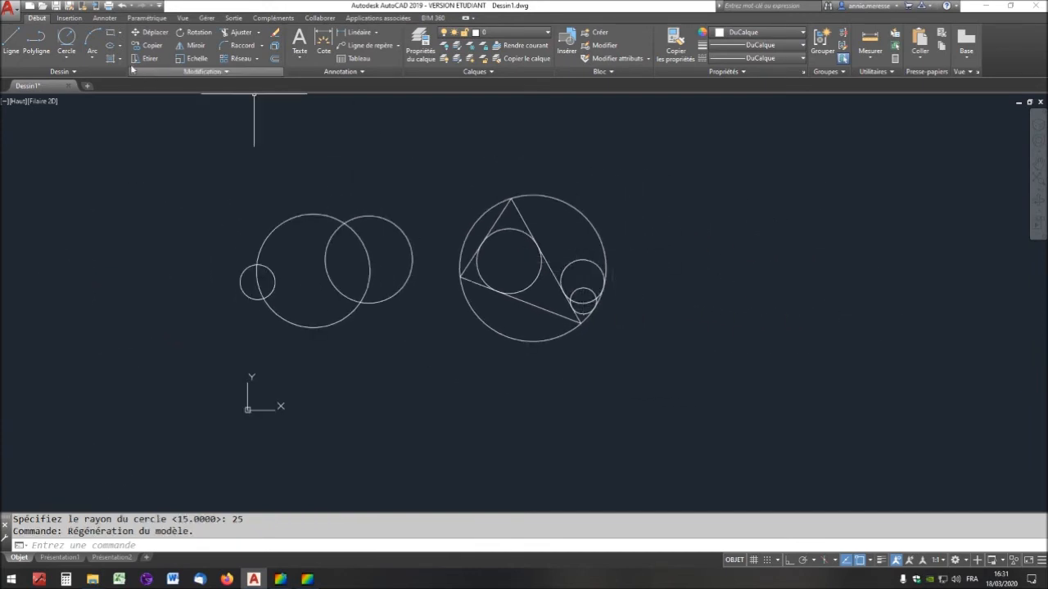
{"action": "left_click", "coordinate": [95, 61]}
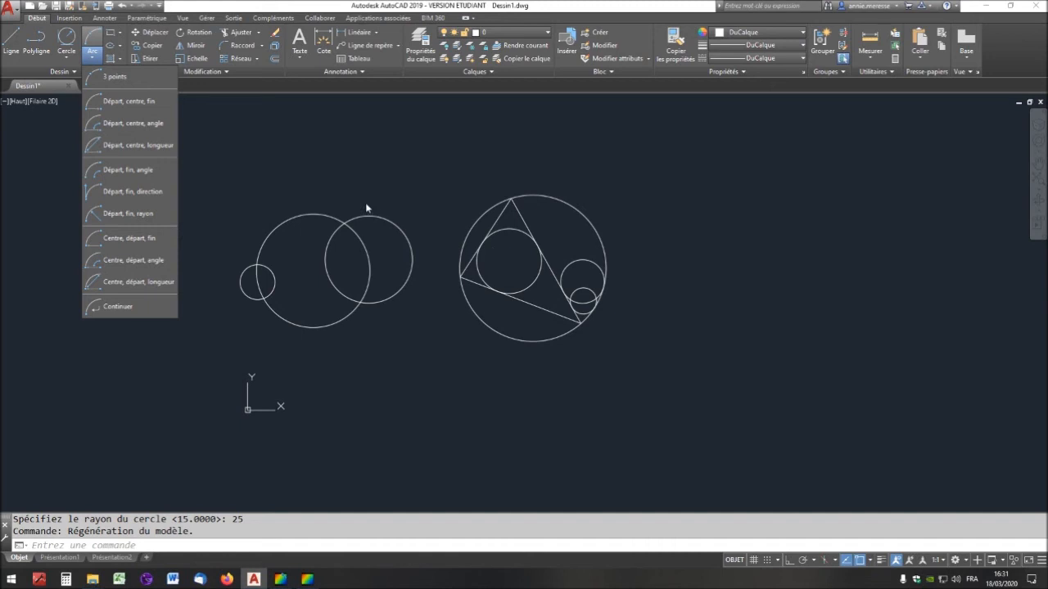
{"action": "key", "text": "Escape"}
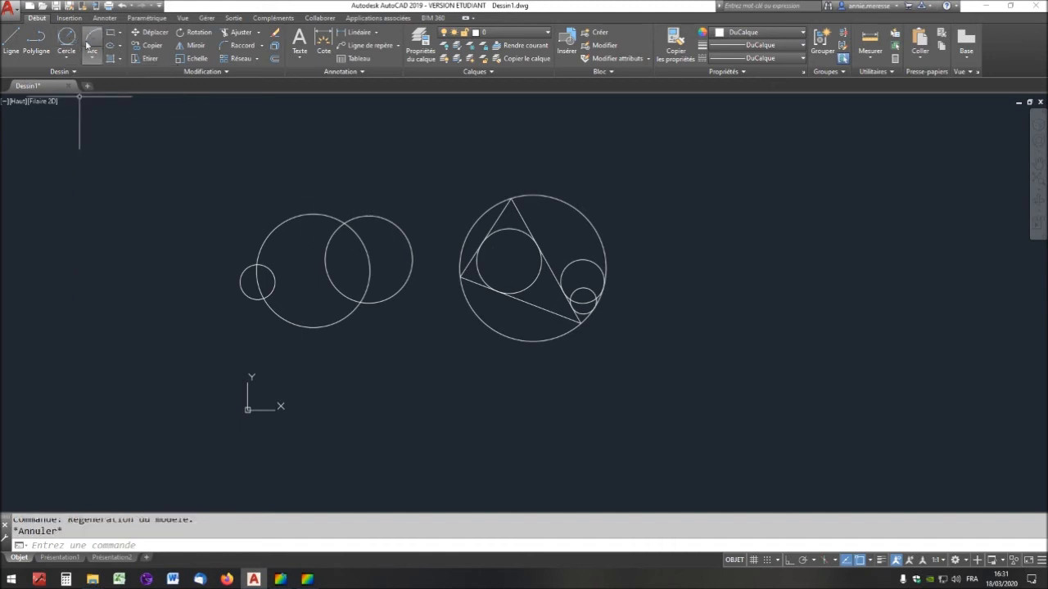
With Ortho on, draw an open U-shaped outline beside the circumscribed circle: 135 down, 120 across to the right, 135 back up.
{"action": "left_click", "coordinate": [11, 39]}
{"action": "left_click", "coordinate": [676, 236]}
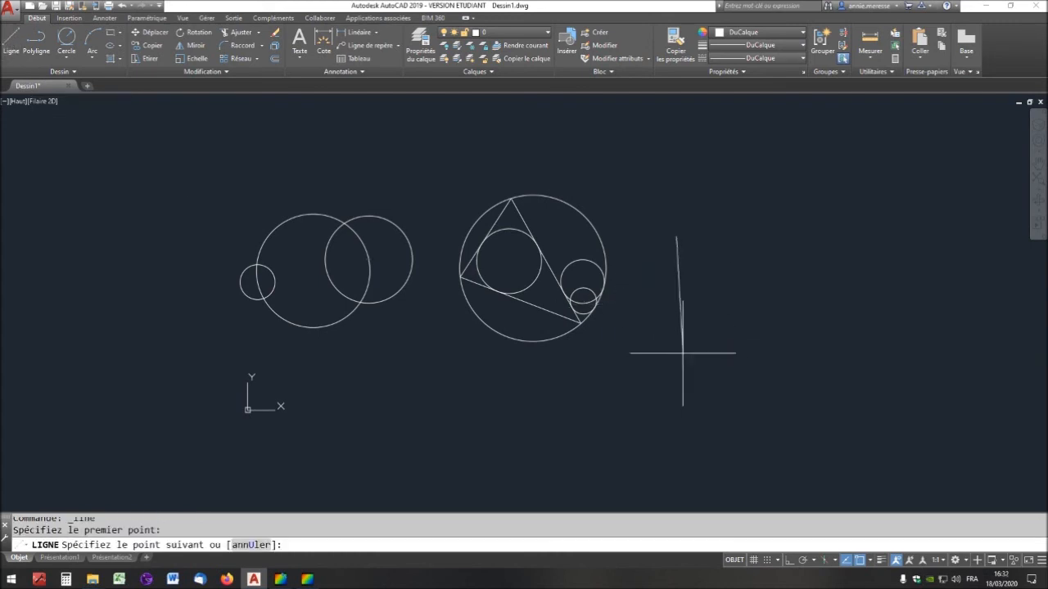
{"action": "key", "text": "F8"}
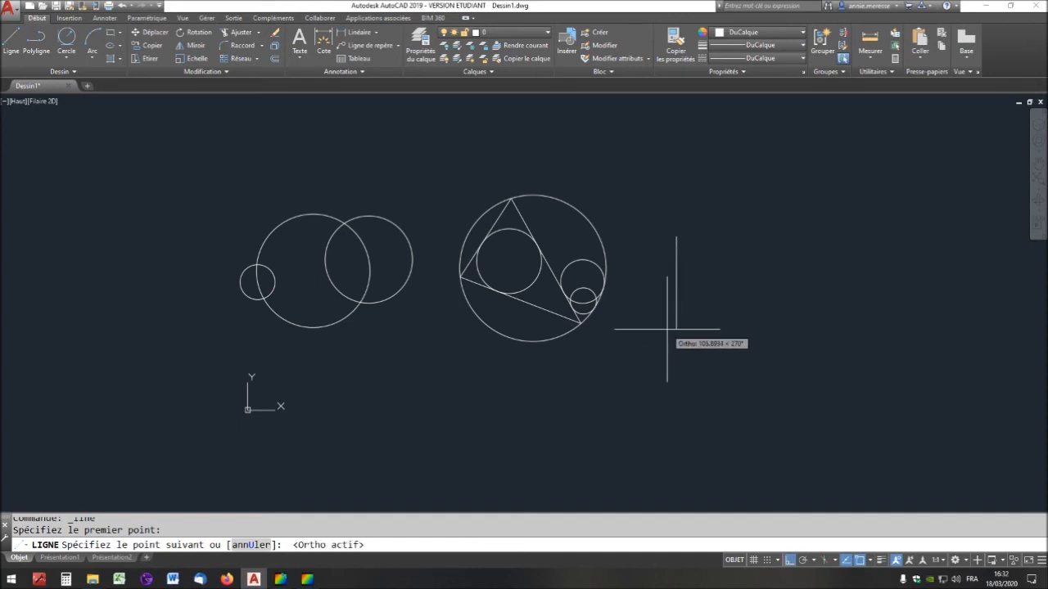
{"action": "type", "text": "135"}
{"action": "key", "text": "Return"}
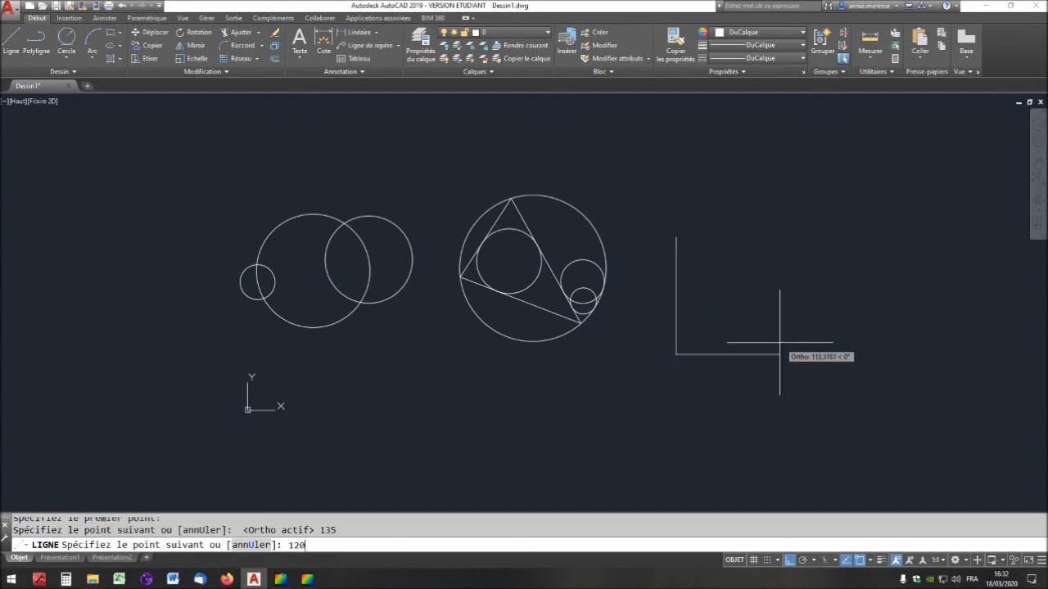
{"action": "type", "text": "120"}
{"action": "key", "text": "Return"}
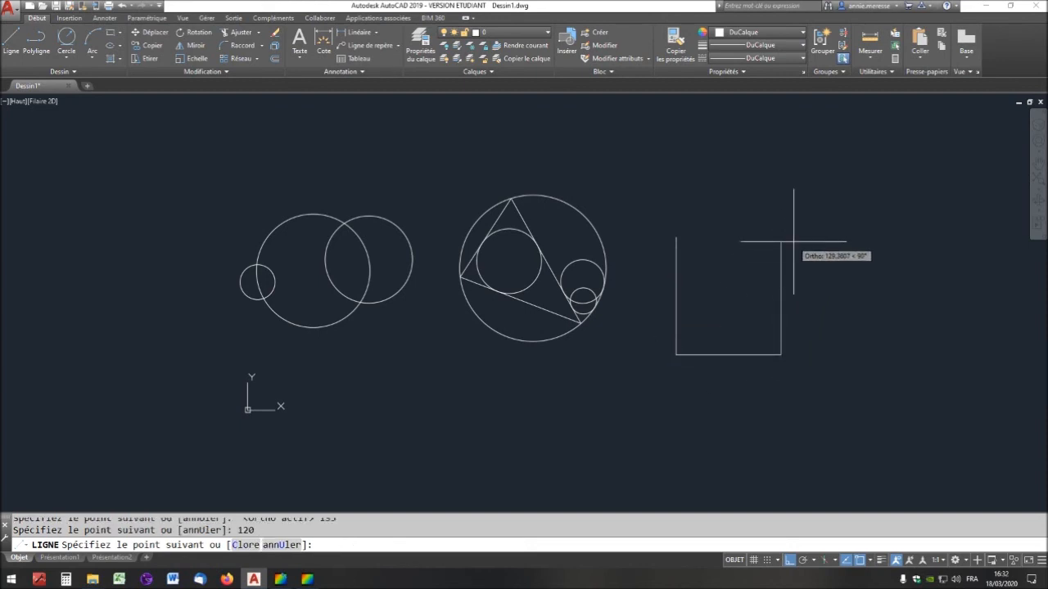
{"action": "type", "text": "135"}
{"action": "key", "text": "Return"}
{"action": "key", "text": "Escape"}
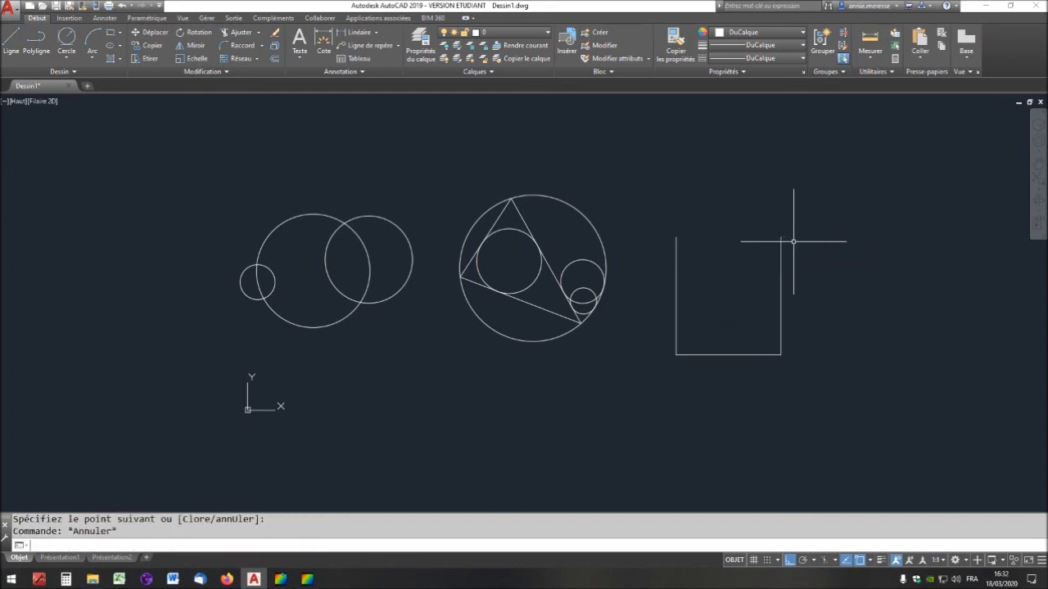
Close the open top of the U-shaped outline with a line between its two upper endpoints.
{"action": "left_click", "coordinate": [11, 40]}
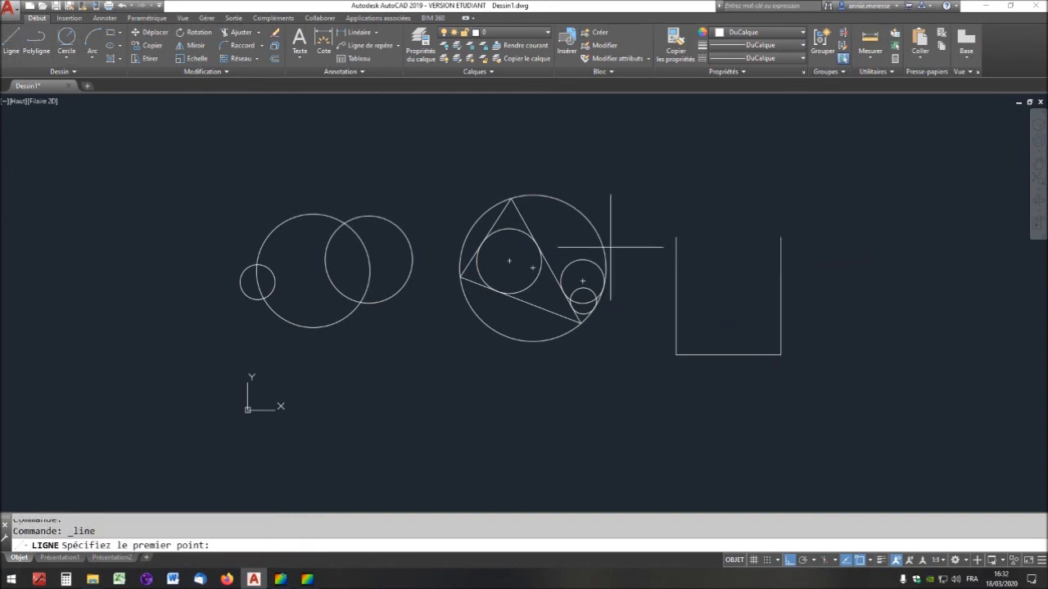
{"action": "left_click", "coordinate": [675, 237]}
{"action": "left_click", "coordinate": [781, 237]}
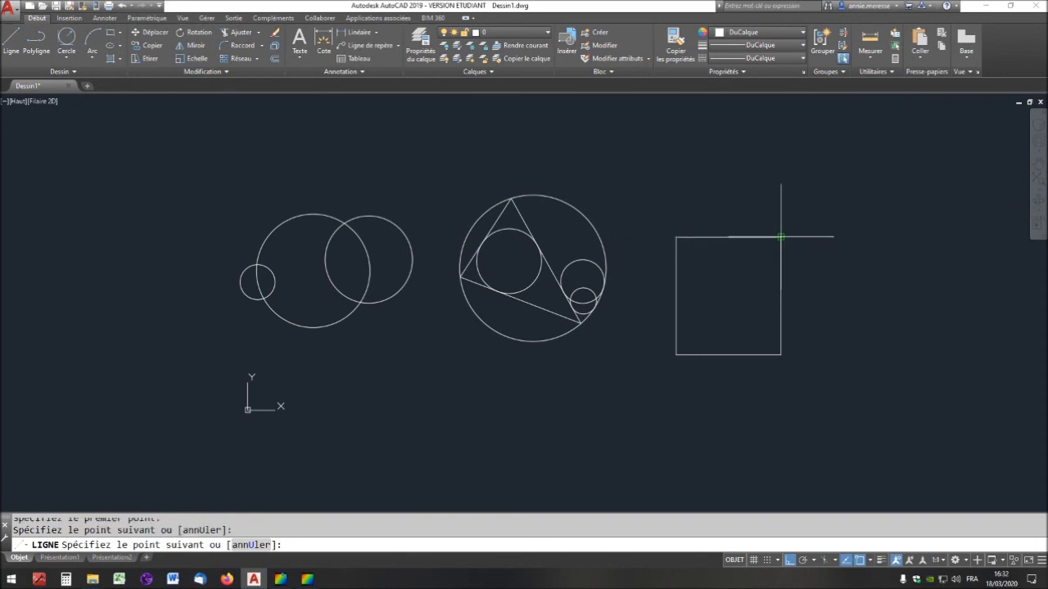
{"action": "key", "text": "Return"}
Draw a vertical construction line 15 long upward from the midpoint of the rectangle's top edge.
{"action": "key", "text": "Return"}
{"action": "left_click", "coordinate": [728, 237]}
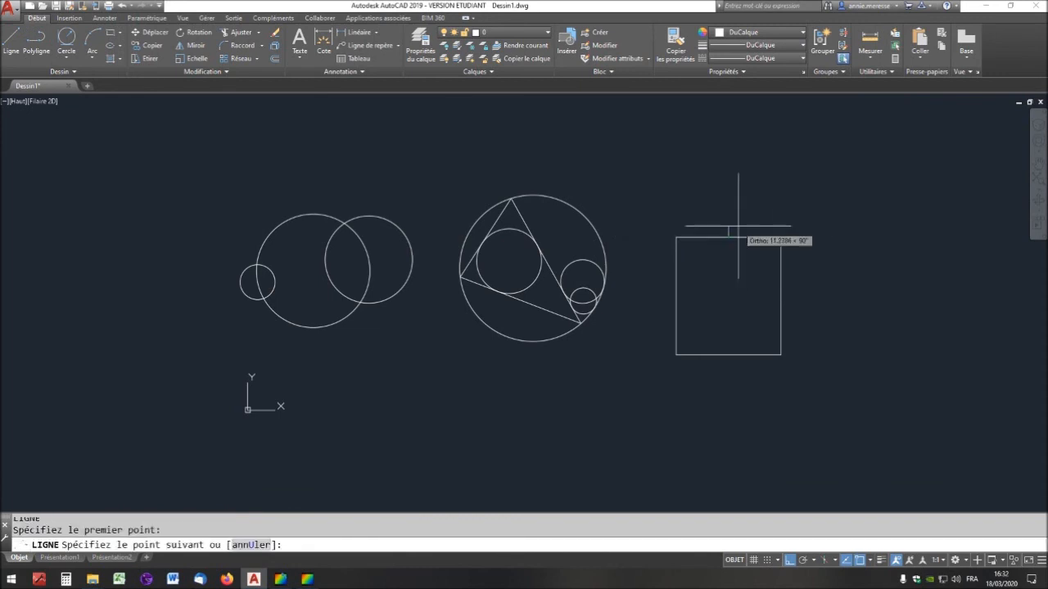
{"action": "type", "text": "15"}
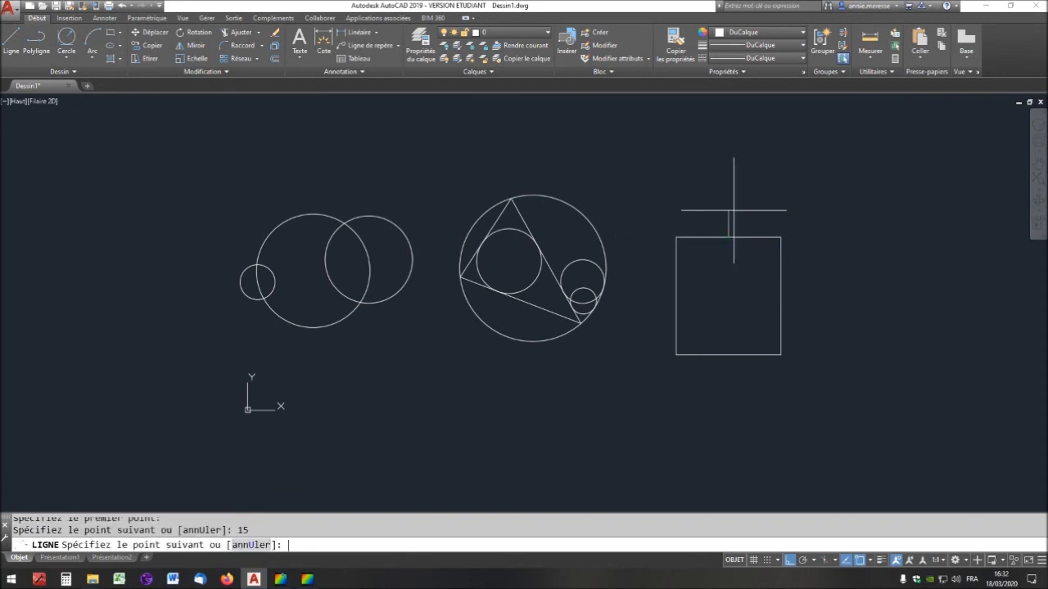
{"action": "key", "text": "Return"}
{"action": "key", "text": "Return"}
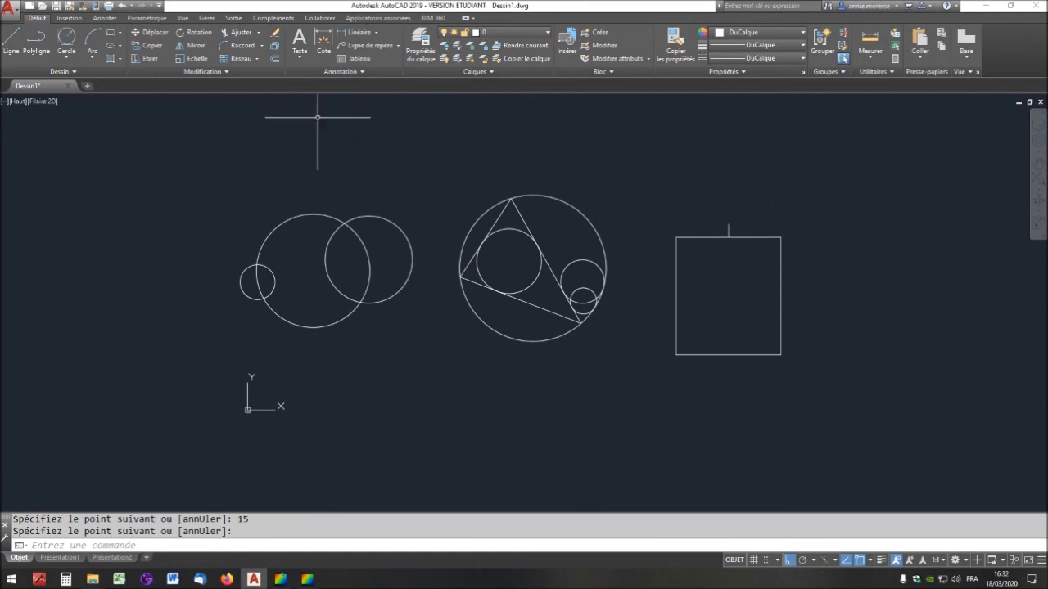
Draw a three-point arc from the rectangle's upper-left corner through the short line's upper end to the upper-right corner.
{"action": "left_click", "coordinate": [95, 57]}
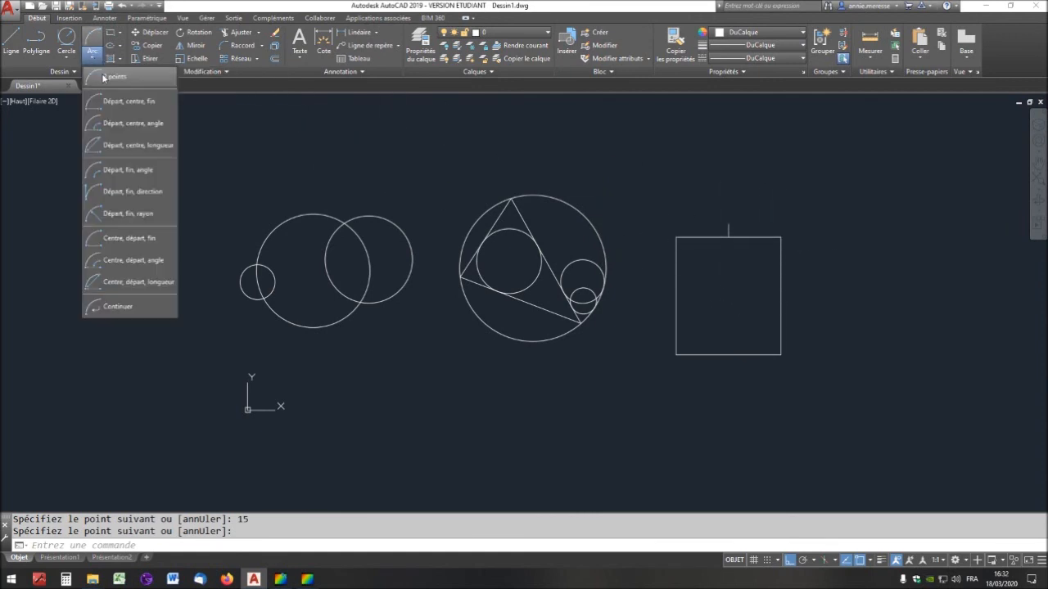
{"action": "left_click", "coordinate": [104, 78]}
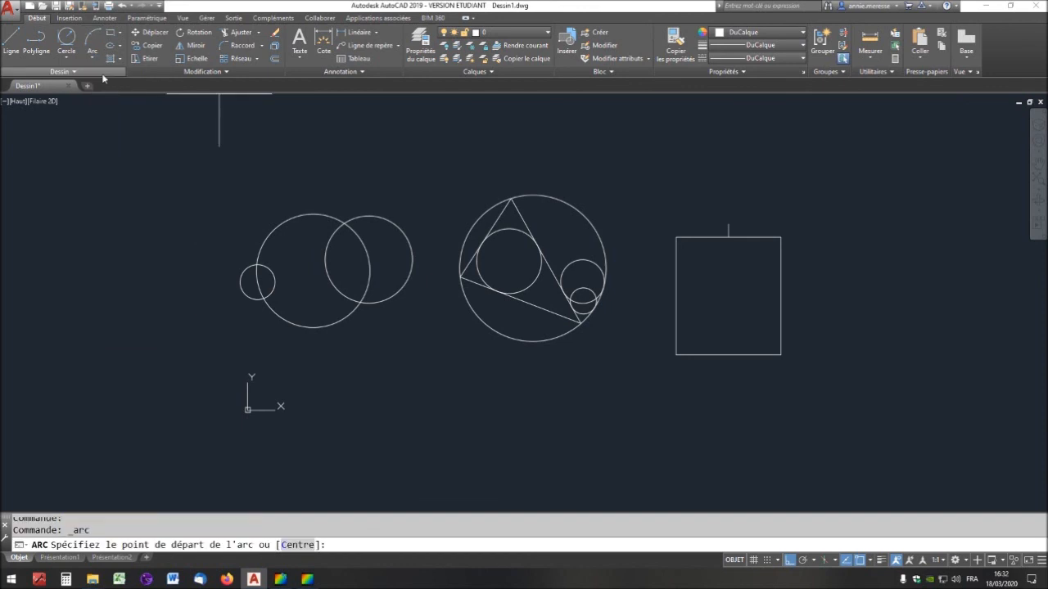
{"action": "left_click", "coordinate": [677, 241]}
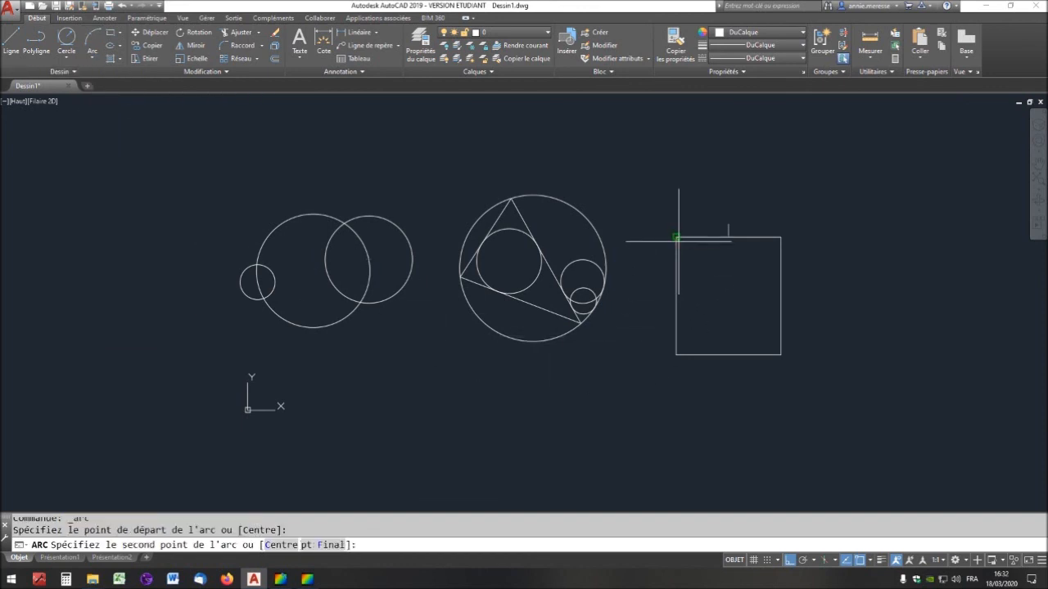
{"action": "left_click", "coordinate": [729, 222]}
{"action": "left_click", "coordinate": [781, 238]}
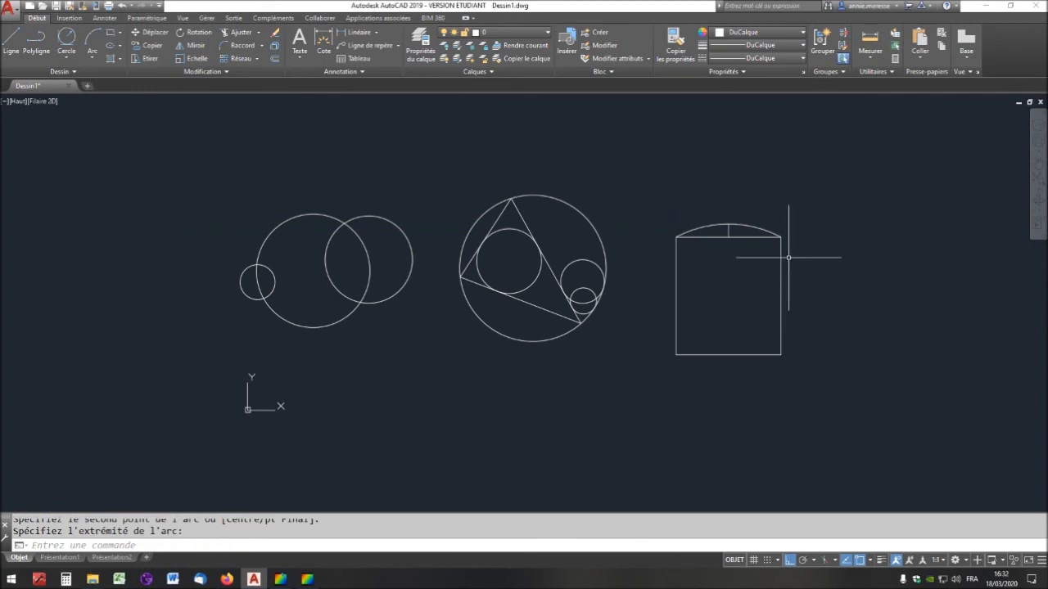
Delete the rectangle's straight top edge and the short vertical construction line beneath the arc.
{"action": "scroll", "coordinate": [761, 238], "scroll_direction": "down", "scroll_amount": 2}
{"action": "scroll", "coordinate": [765, 233], "scroll_direction": "down", "scroll_amount": 2}
{"action": "scroll", "coordinate": [745, 233], "scroll_direction": "up", "scroll_amount": 4}
{"action": "left_click", "coordinate": [750, 232]}
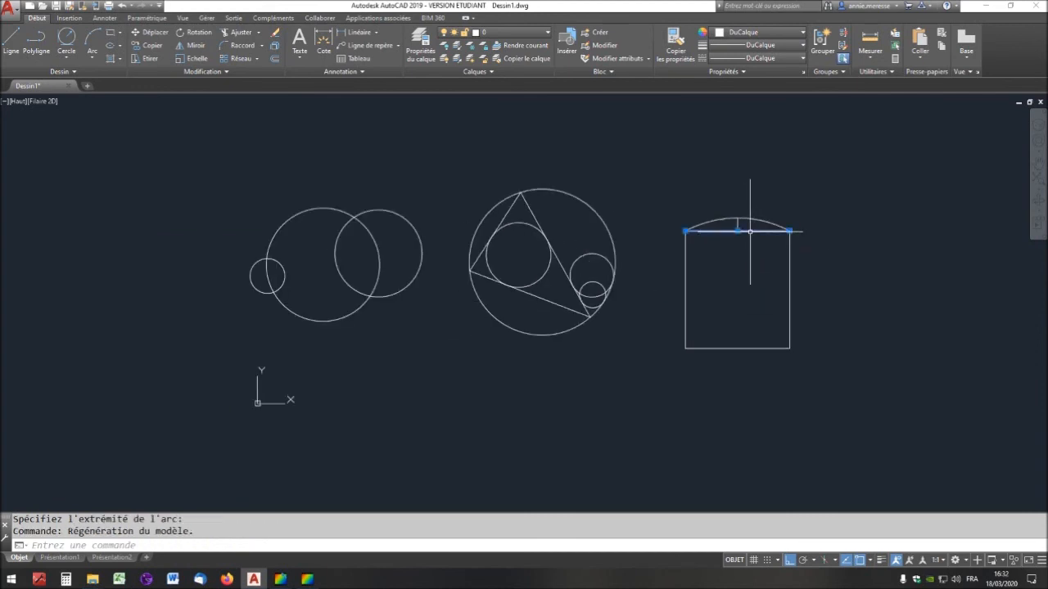
{"action": "key", "text": "Delete"}
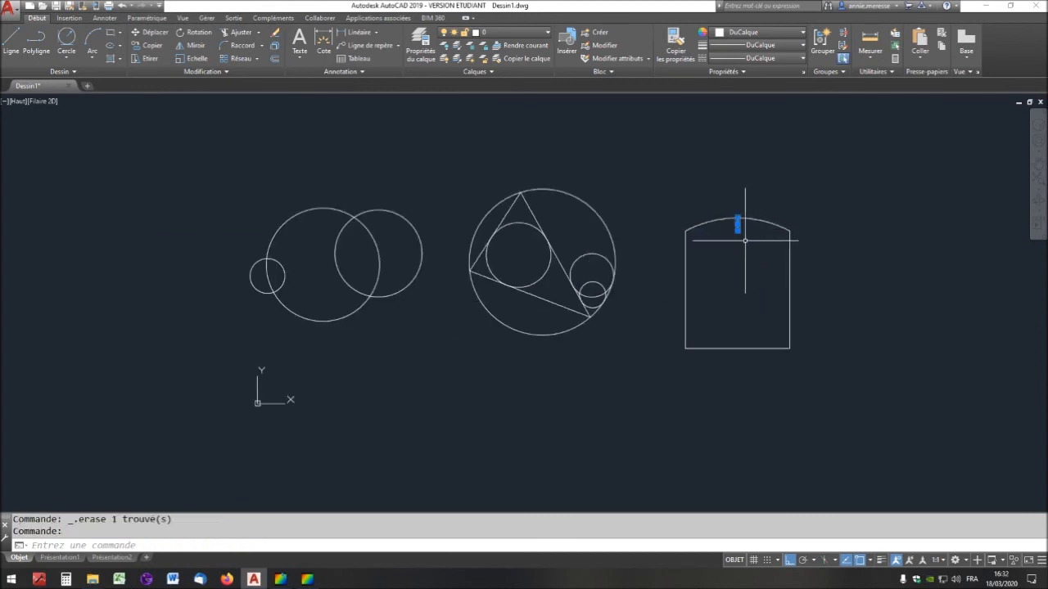
{"action": "middle_click", "coordinate": [755, 285]}
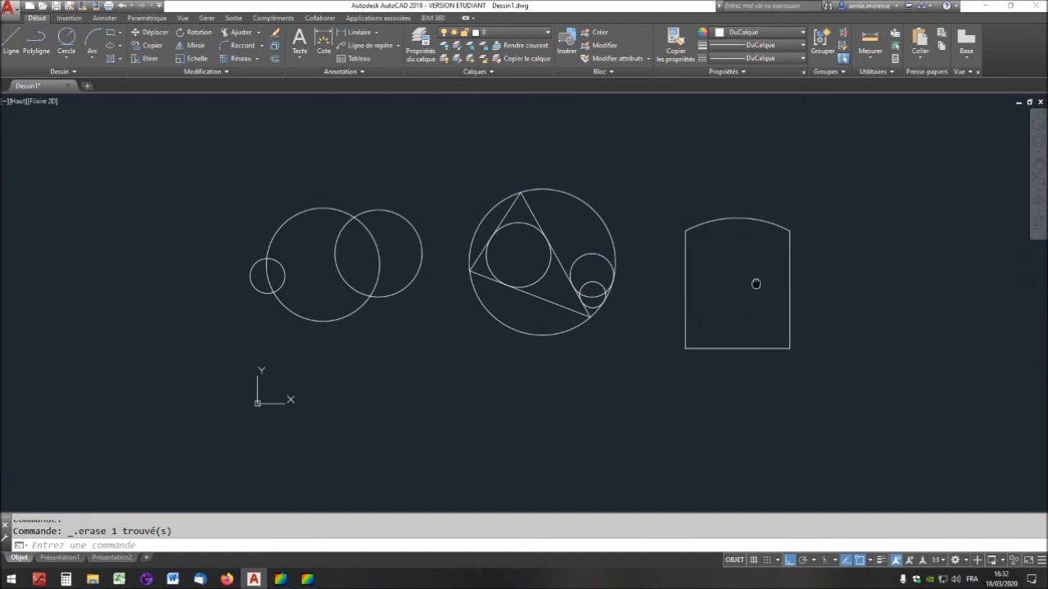
{"action": "middle_click", "coordinate": [755, 285]}
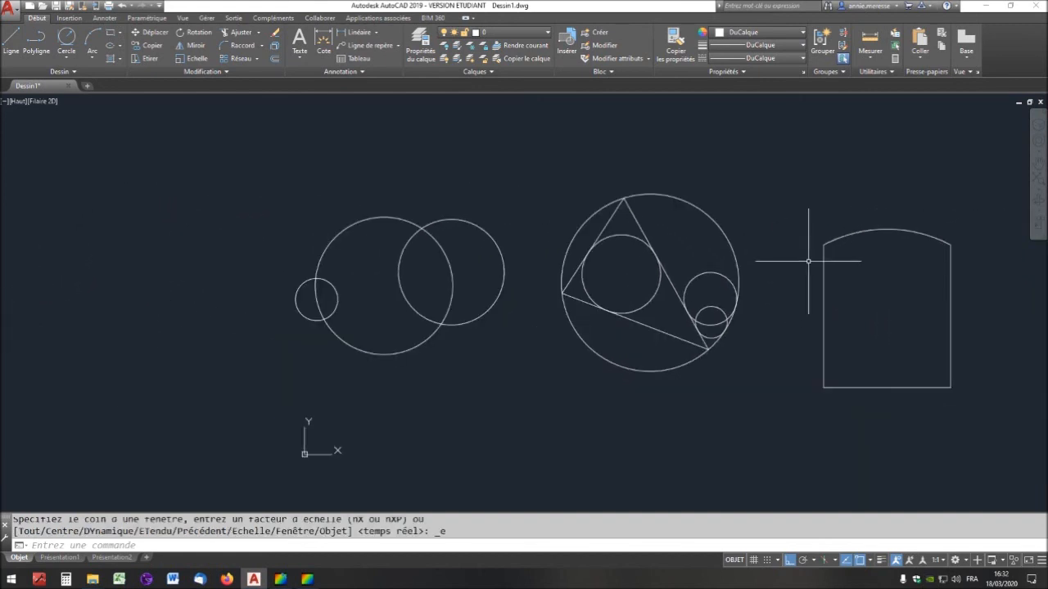